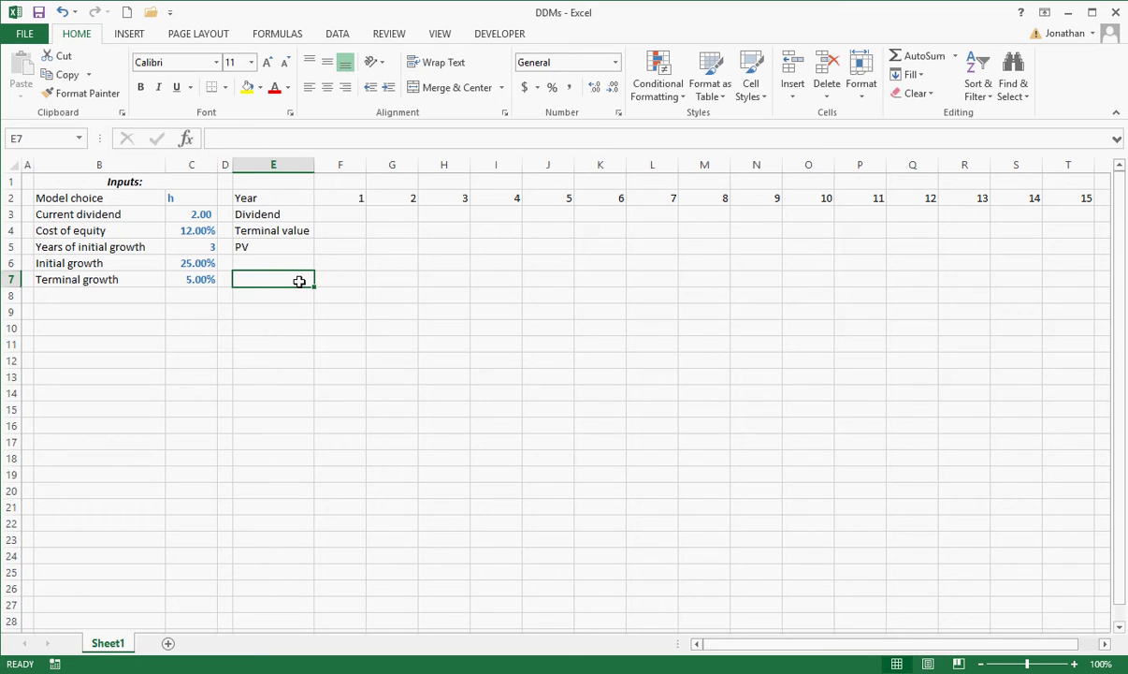
Step: Set F3 to =C6 so the year 1 Dividend cell shows 0.25
{"action": "key", "text": "Up"}
{"action": "key", "text": "Up"}
{"action": "key", "text": "Up"}
{"action": "key", "text": "Right"}
{"action": "key", "text": "Up"}
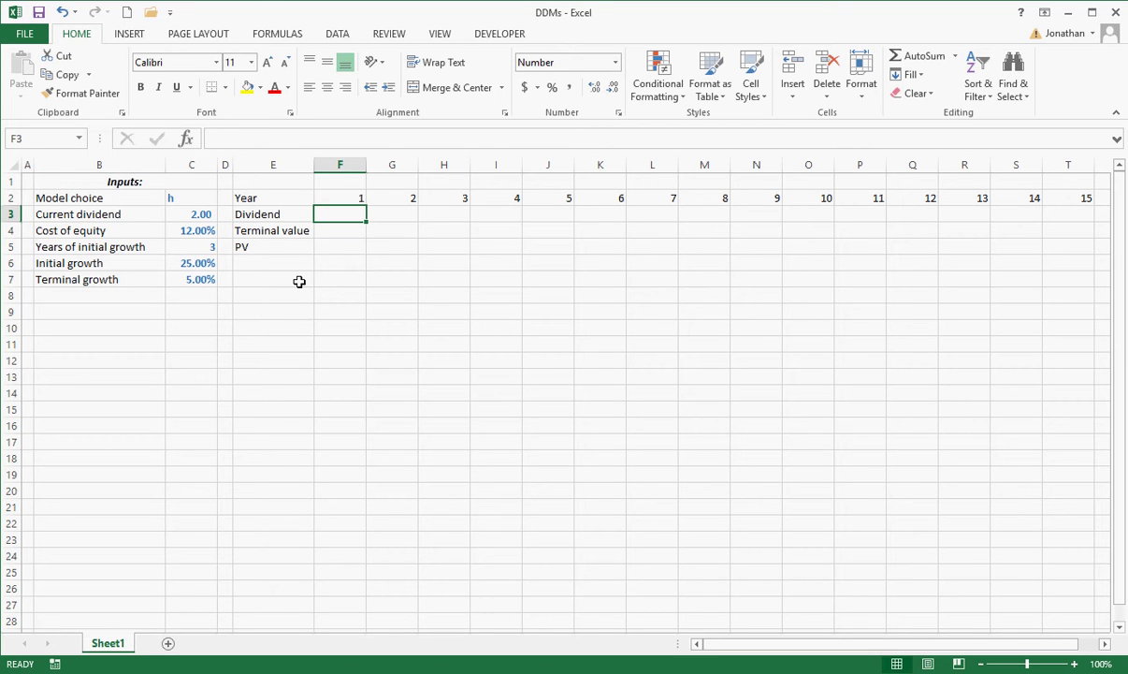
{"action": "type", "text": "="}
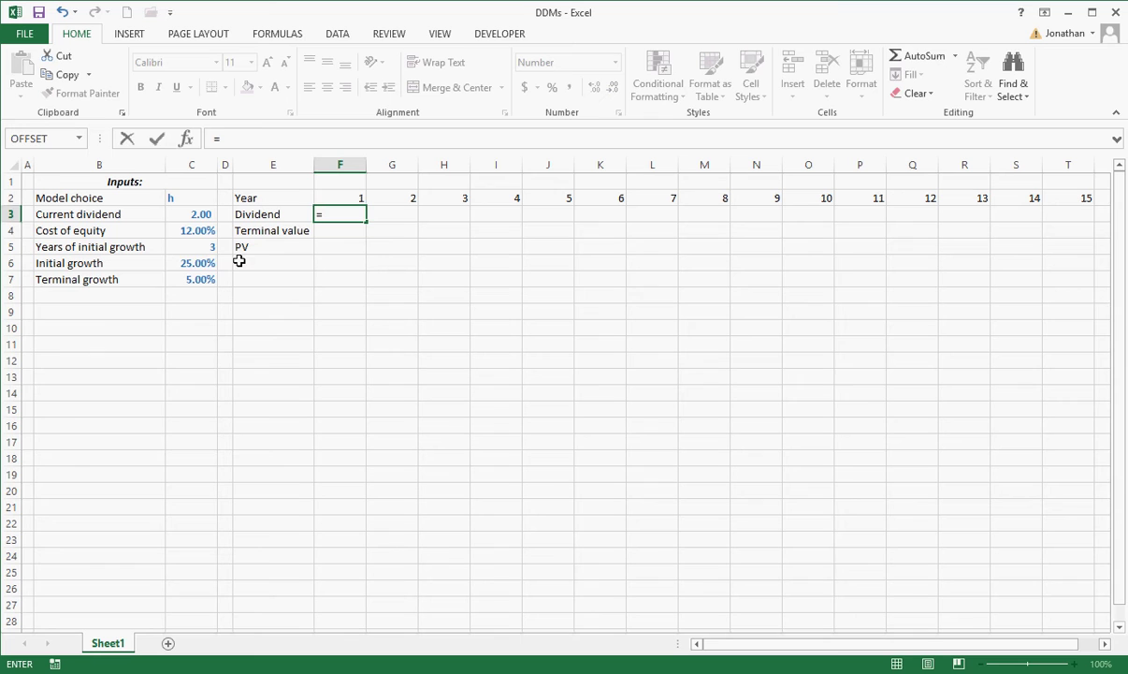
{"action": "left_click", "coordinate": [201, 265]}
{"action": "key", "text": "Return"}
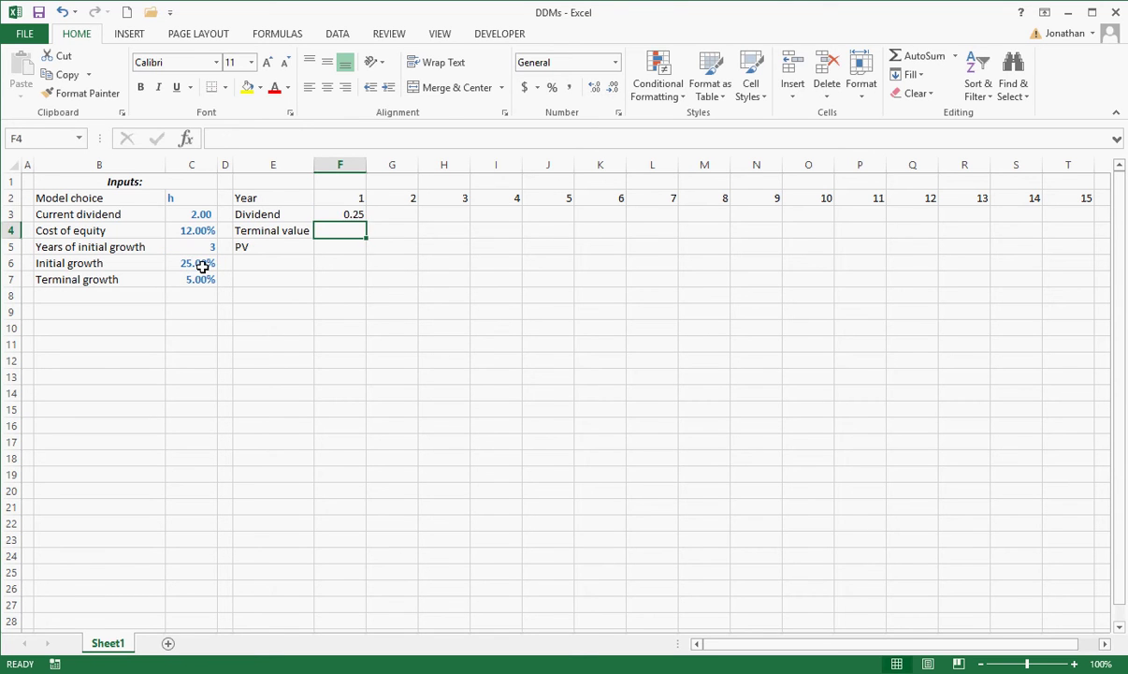
{"action": "key", "text": "Up"}
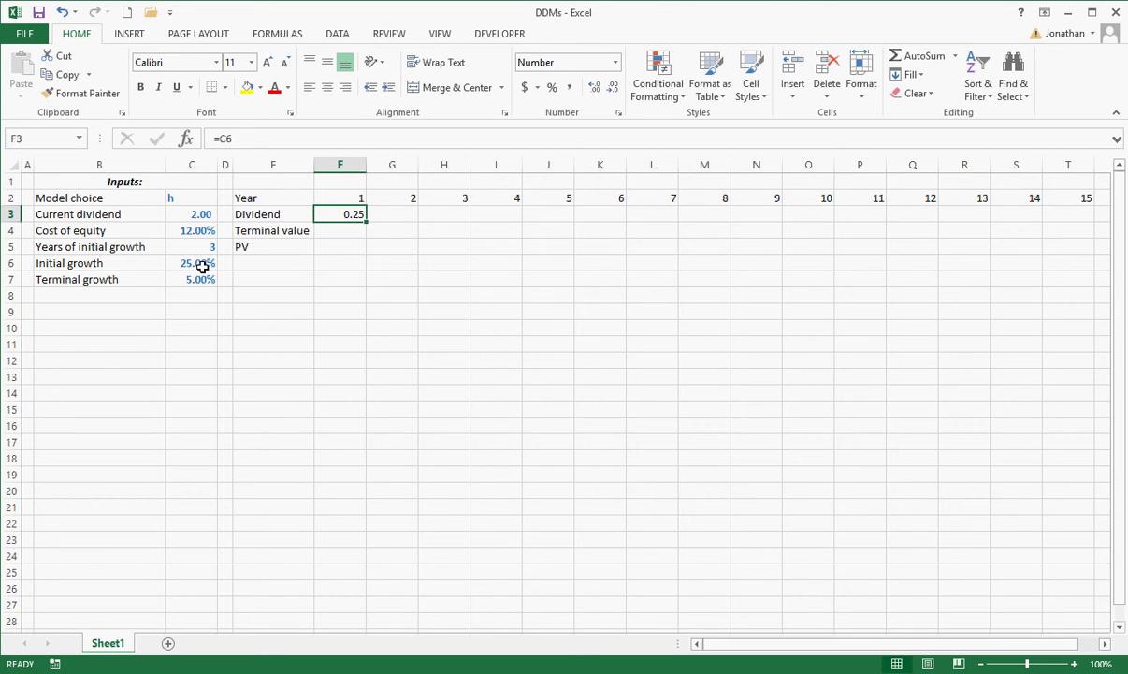
{"action": "key", "text": "Right"}
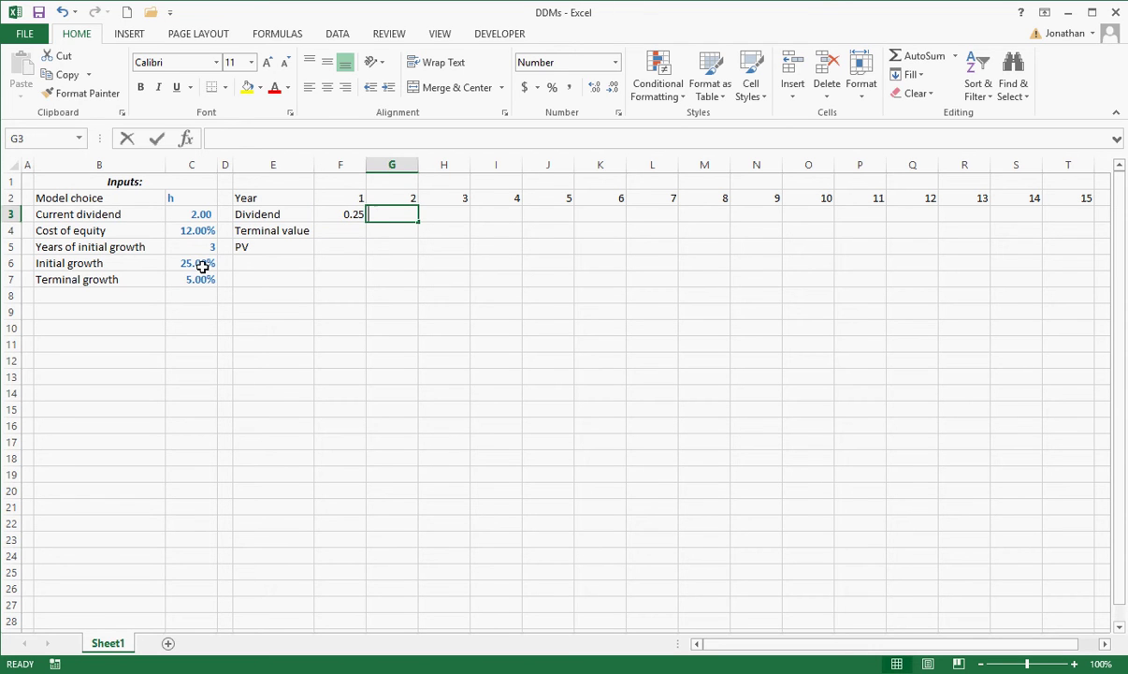
Step: Start G3 with =IF(G2<=$C$5,$C$6, to return initial growth within the initial-growth years
{"action": "type", "text": "=if"}
{"action": "key", "text": "Tab"}
{"action": "left_click", "coordinate": [403, 198]}
{"action": "type", "text": "<="}
{"action": "left_click", "coordinate": [190, 245]}
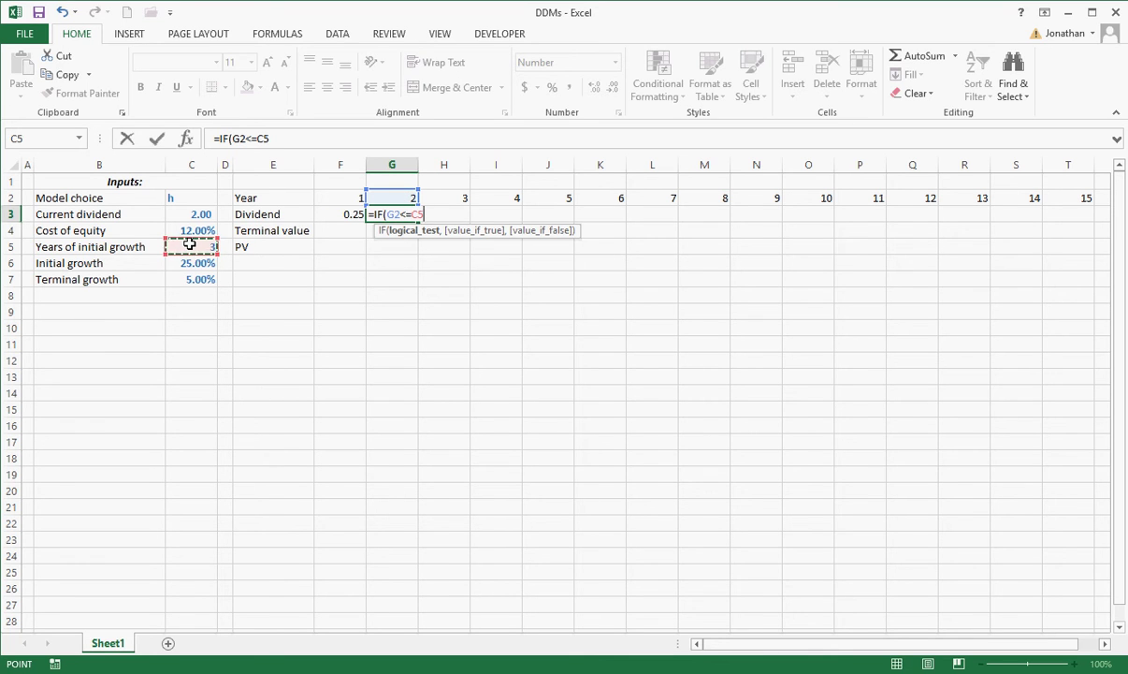
{"action": "key", "text": "F4"}
{"action": "type", "text": ","}
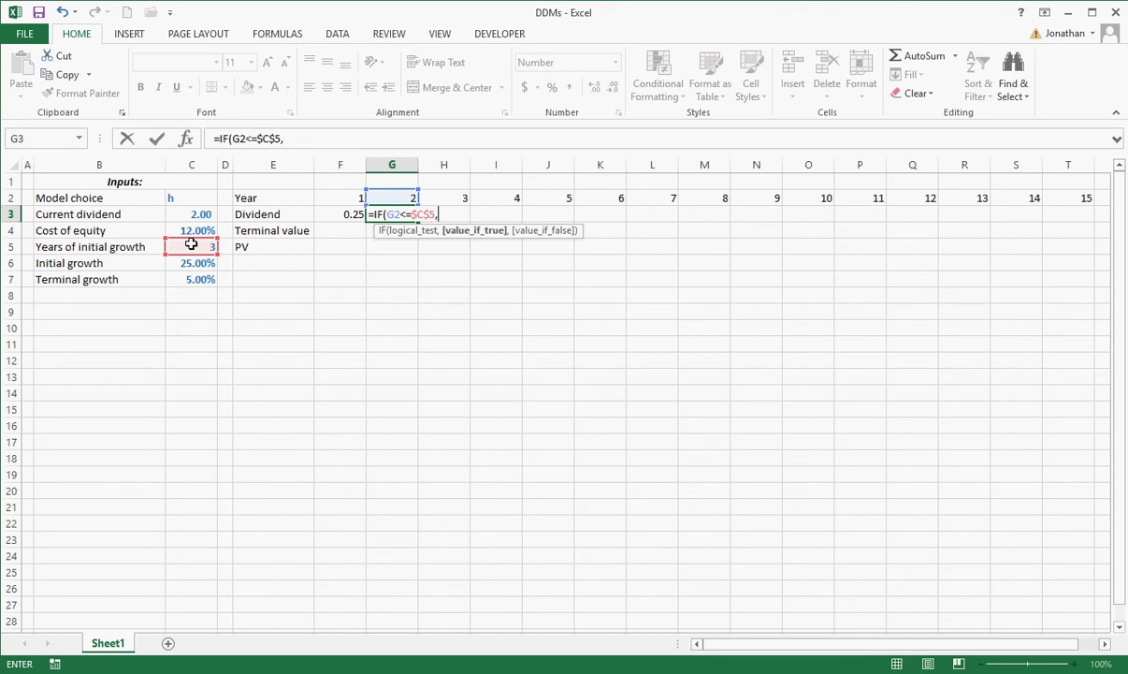
{"action": "left_click", "coordinate": [190, 266]}
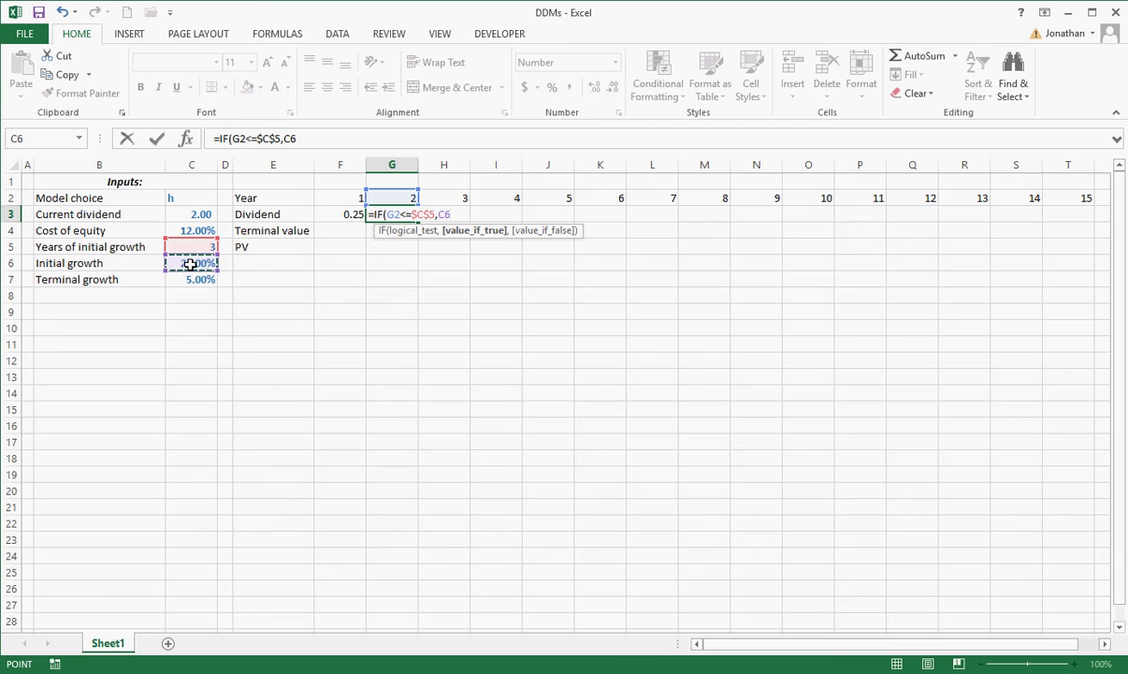
{"action": "key", "text": "F4"}
{"action": "type", "text": ","}
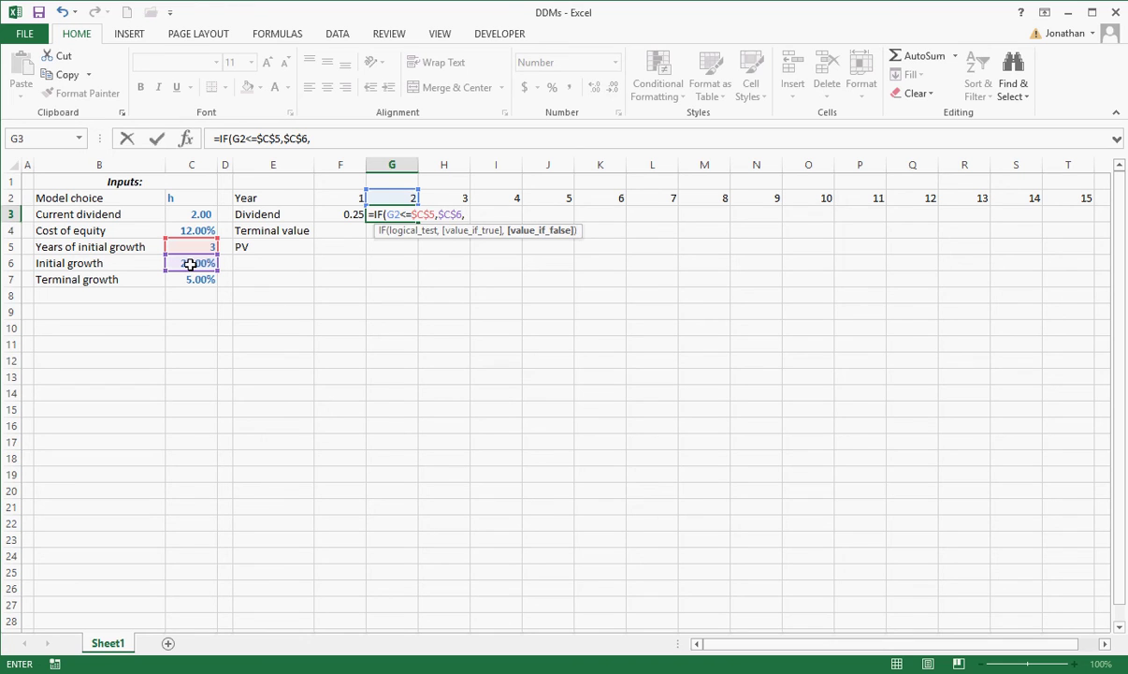
Step: Add the false branch $C$6-(G2-$C$5)*($C$6 to the year 2 formula
{"action": "left_click", "coordinate": [190, 265]}
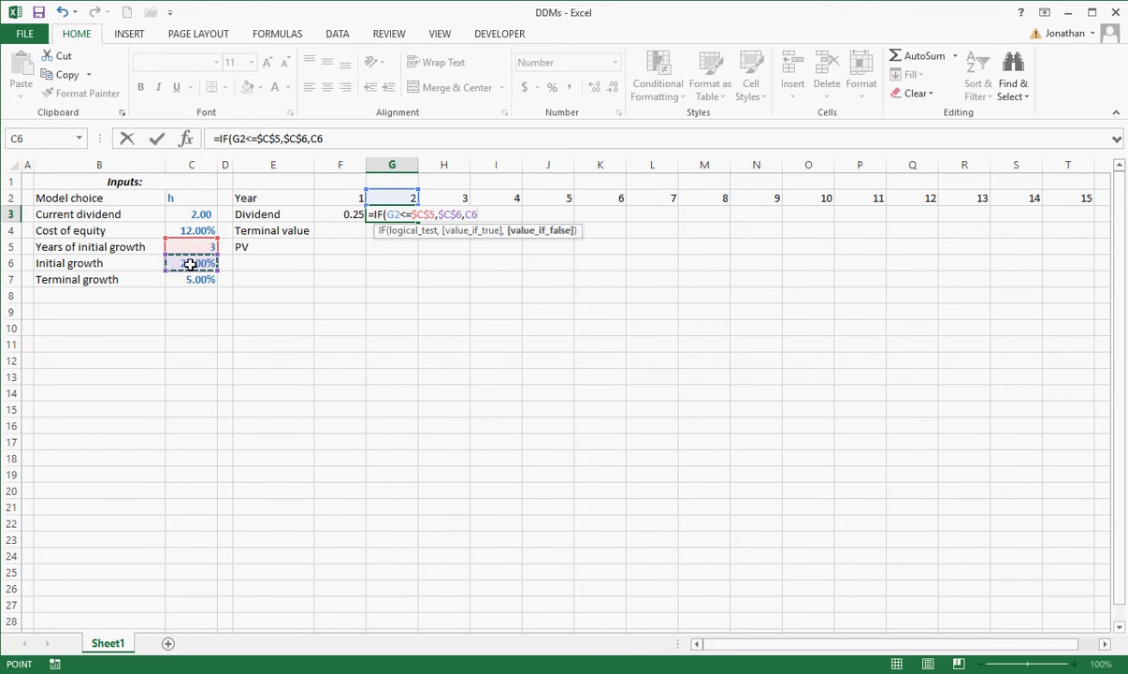
{"action": "key", "text": "F4"}
{"action": "type", "text": "-"}
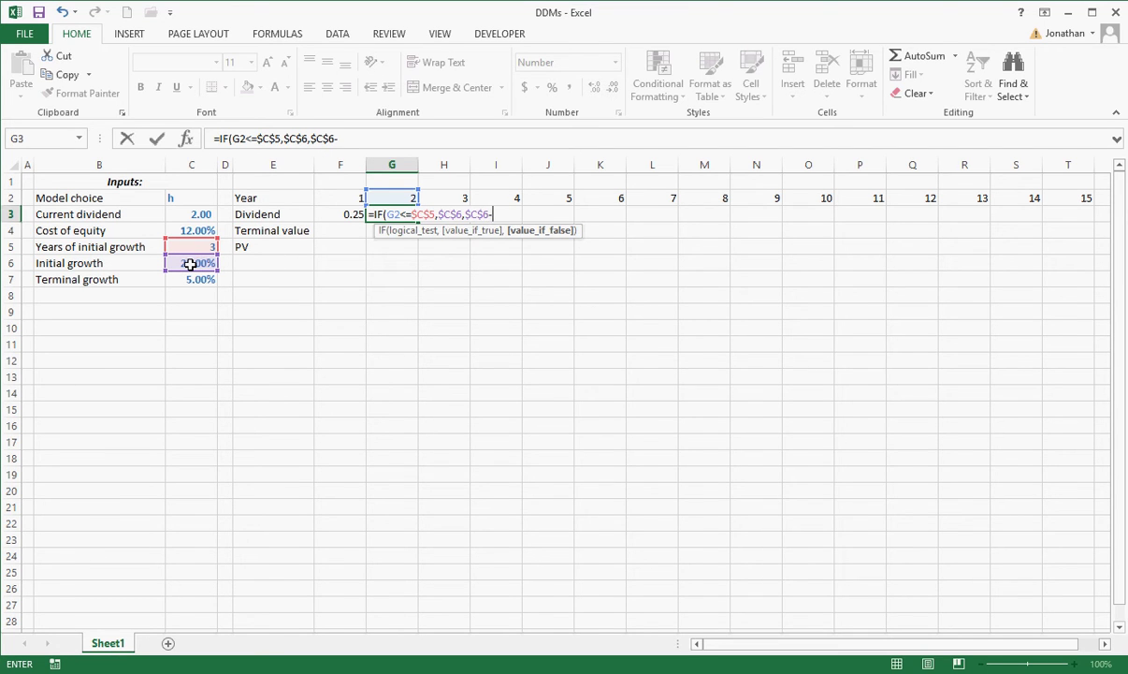
{"action": "type", "text": "("}
{"action": "left_click", "coordinate": [386, 197]}
{"action": "type", "text": "-"}
{"action": "left_click", "coordinate": [211, 245]}
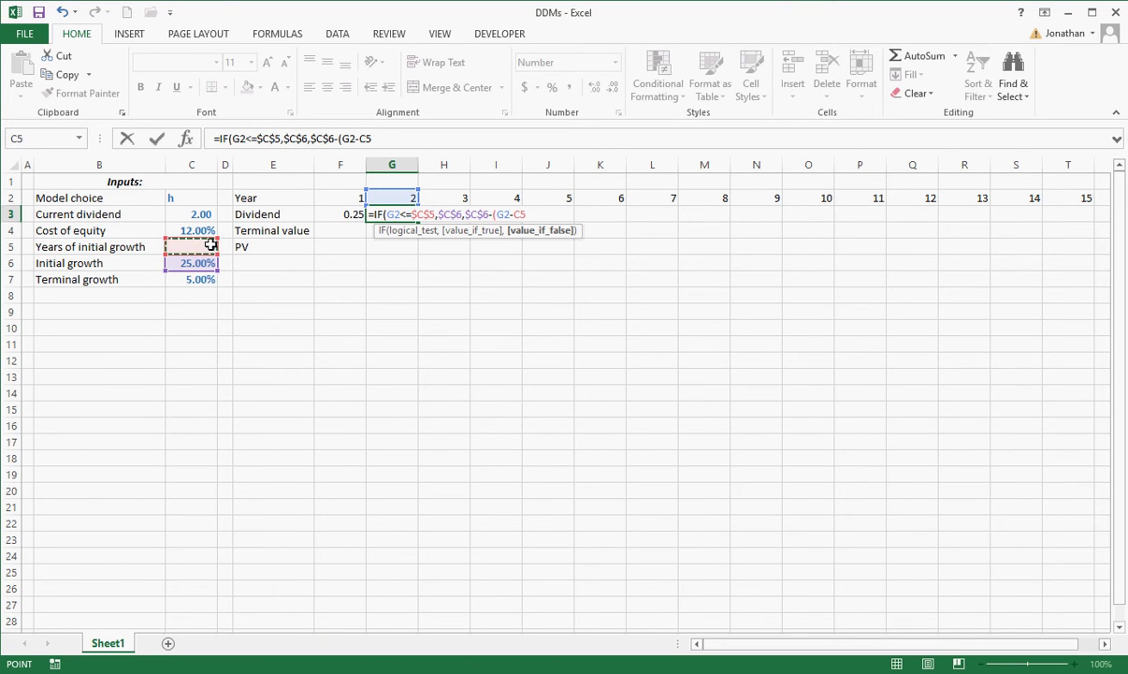
{"action": "key", "text": "F4"}
{"action": "type", "text": ")*("}
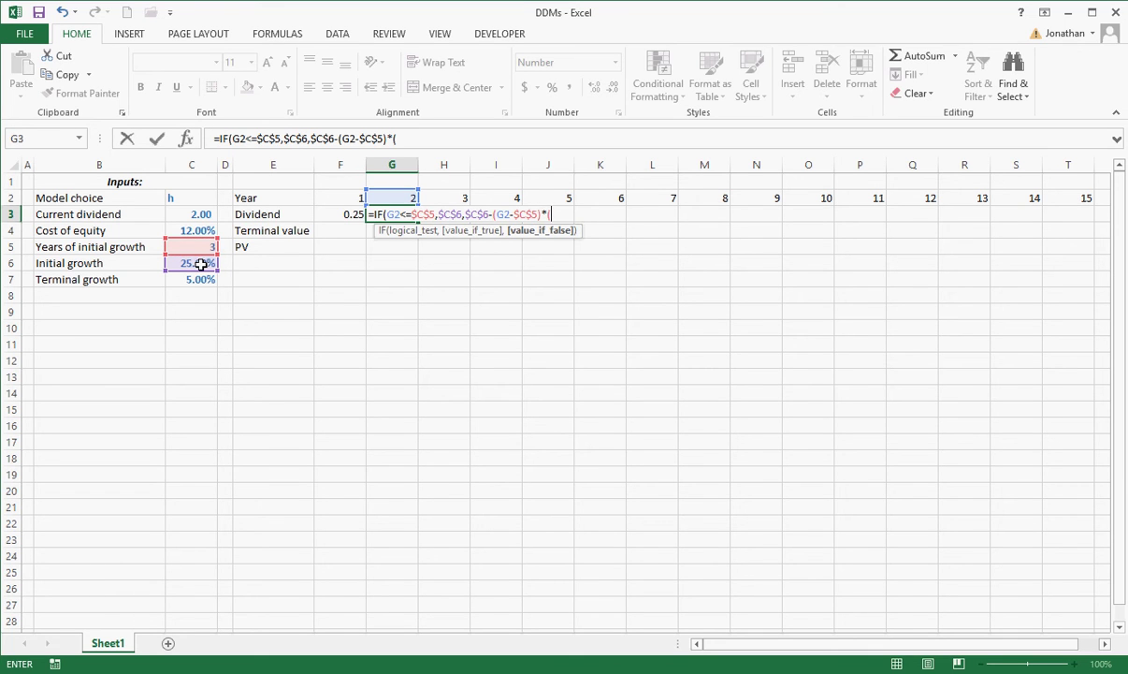
{"action": "left_click", "coordinate": [201, 264]}
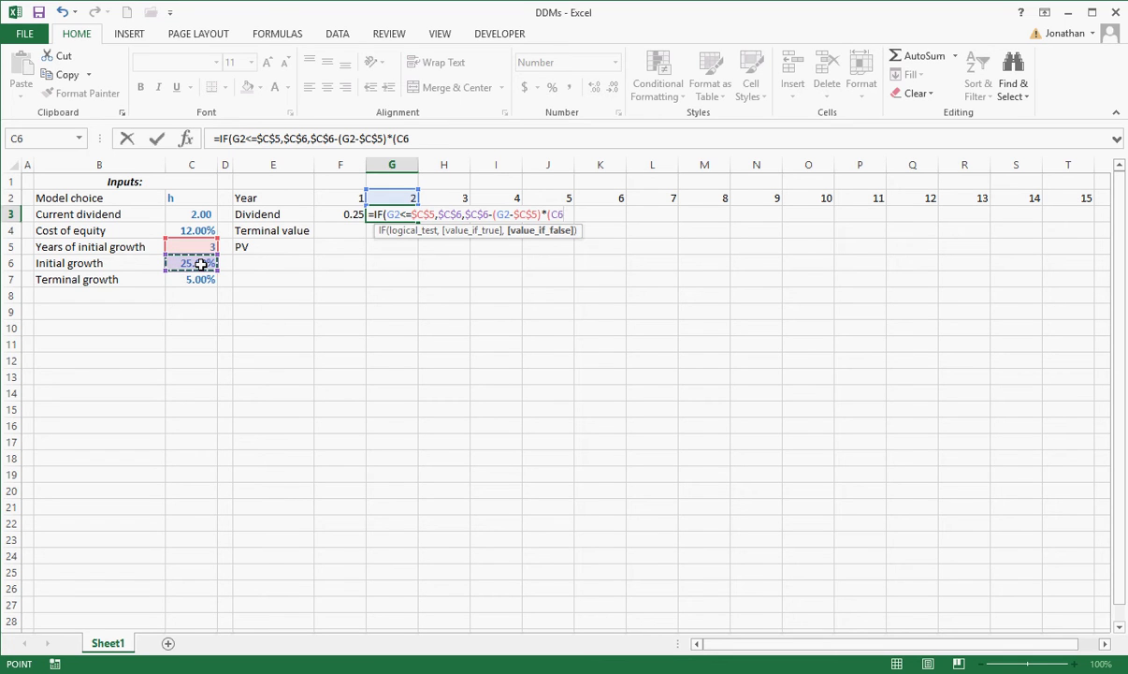
{"action": "key", "text": "F4"}
Step: Finish with -$C$7)/$C$5) and confirm, so year 2 shows 0.25
{"action": "type", "text": "-"}
{"action": "left_click", "coordinate": [194, 280]}
{"action": "key", "text": "F4"}
{"action": "type", "text": ")/"}
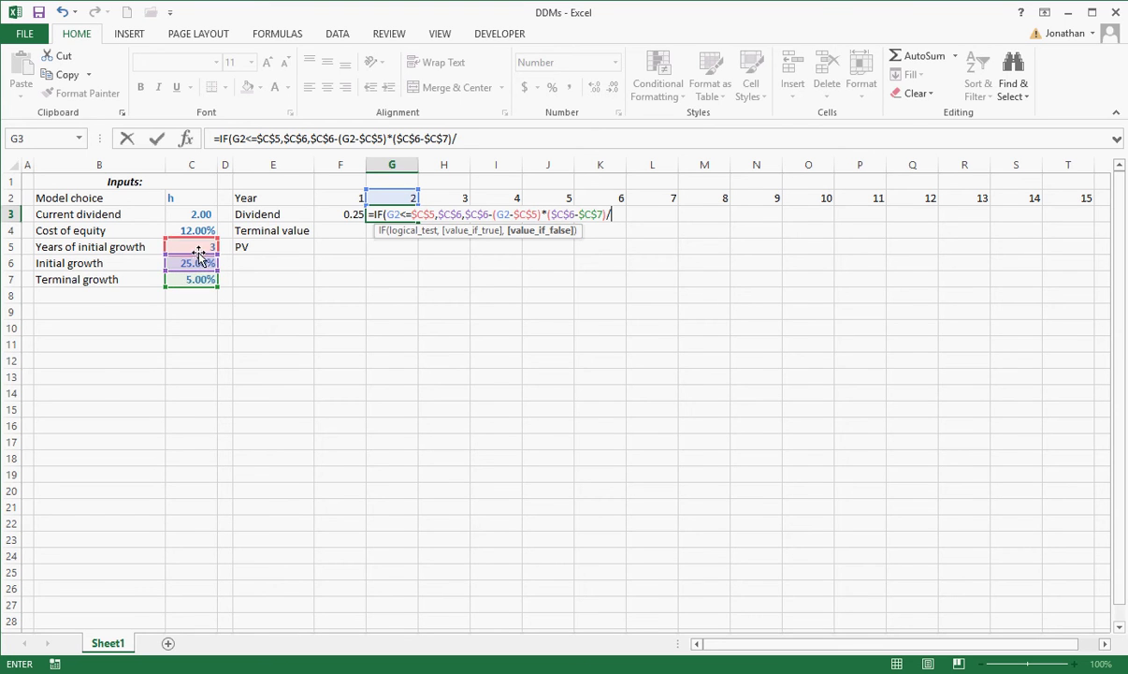
{"action": "left_click", "coordinate": [199, 245]}
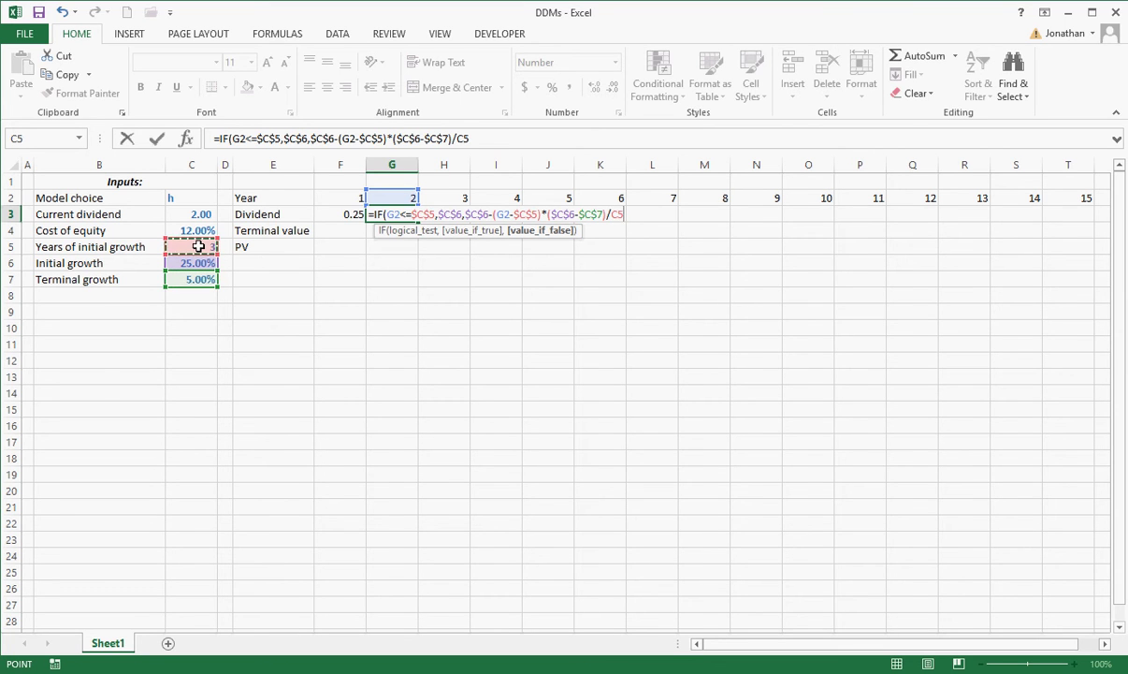
{"action": "key", "text": "F4"}
{"action": "type", "text": ")"}
{"action": "key", "text": "Return"}
{"action": "left_click", "coordinate": [402, 215]}
Step: Fill G3's formula across to T3 and step through the row to verify each year's formula
{"action": "left_click_drag", "start_coordinate": [418, 222], "coordinate": [1071, 229]}
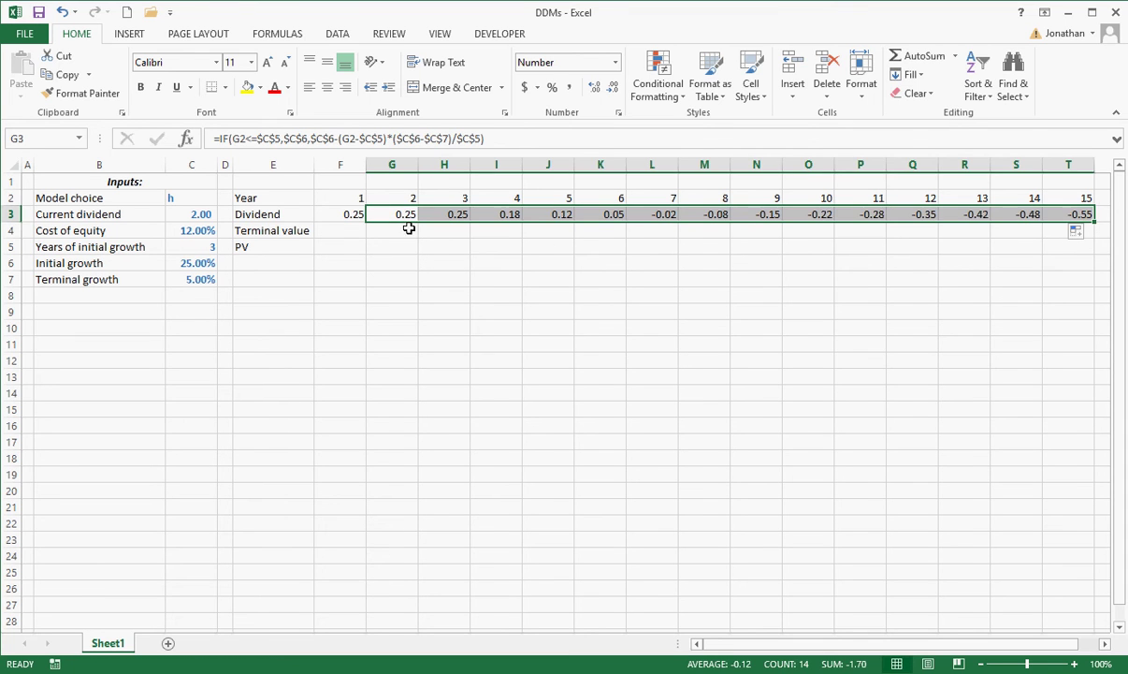
{"action": "left_click", "coordinate": [342, 214]}
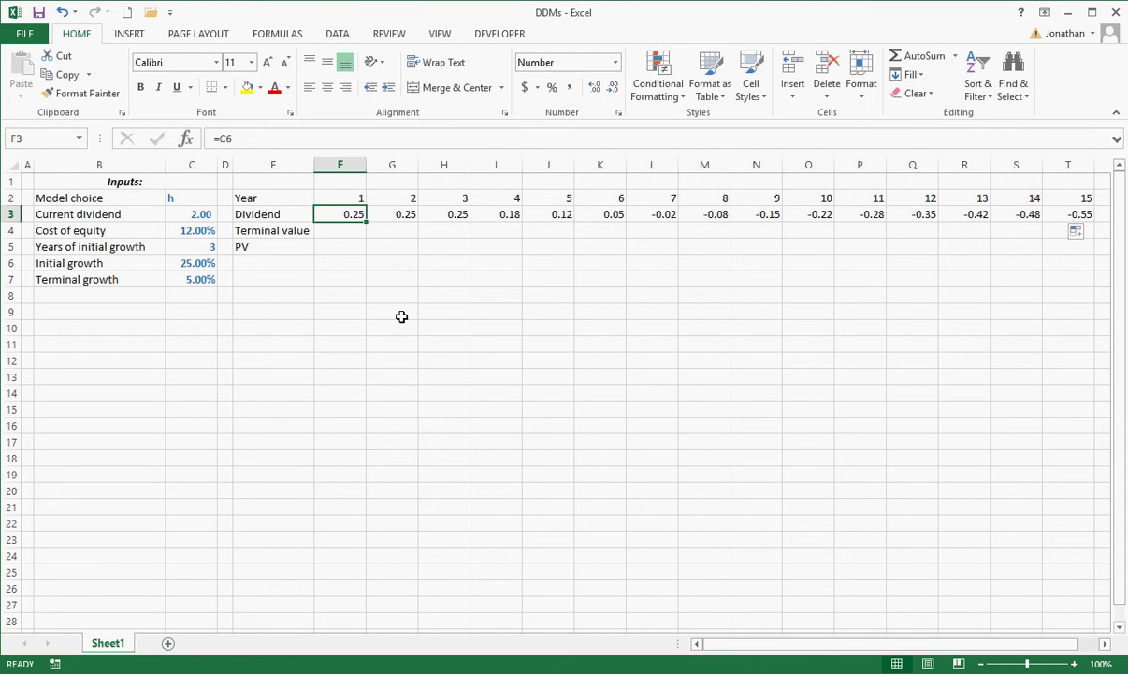
{"action": "key", "text": "Right"}
{"action": "key", "text": "Right"}
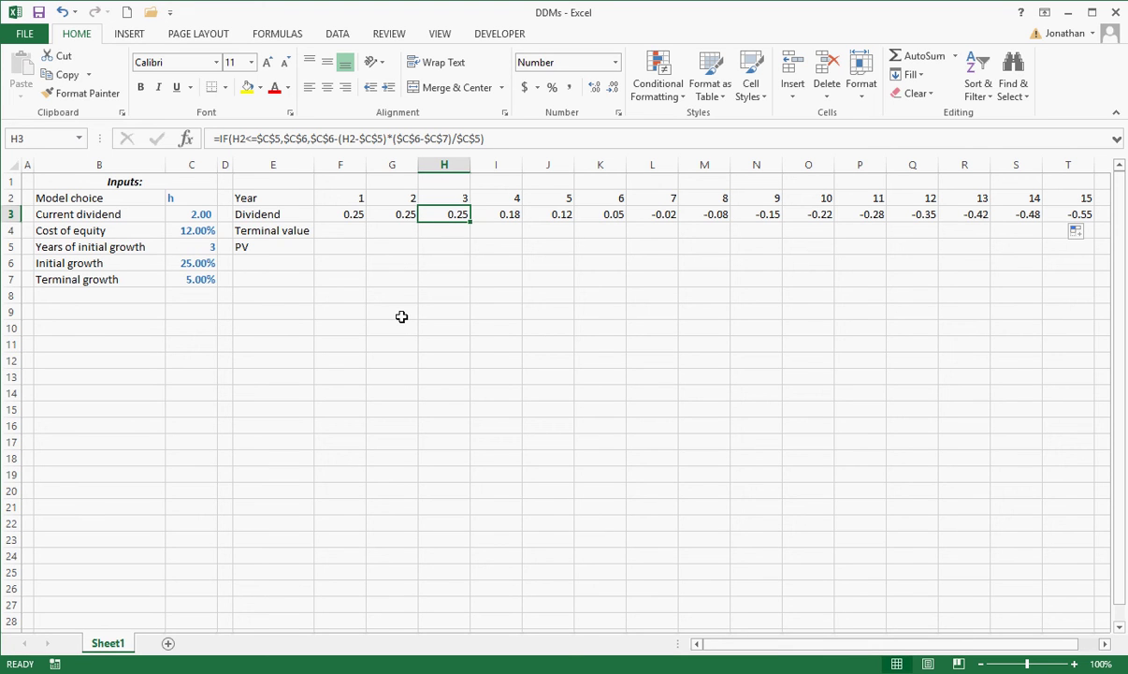
{"action": "key", "text": "Right"}
{"action": "key", "text": "Right"}
{"action": "key", "text": "Right"}
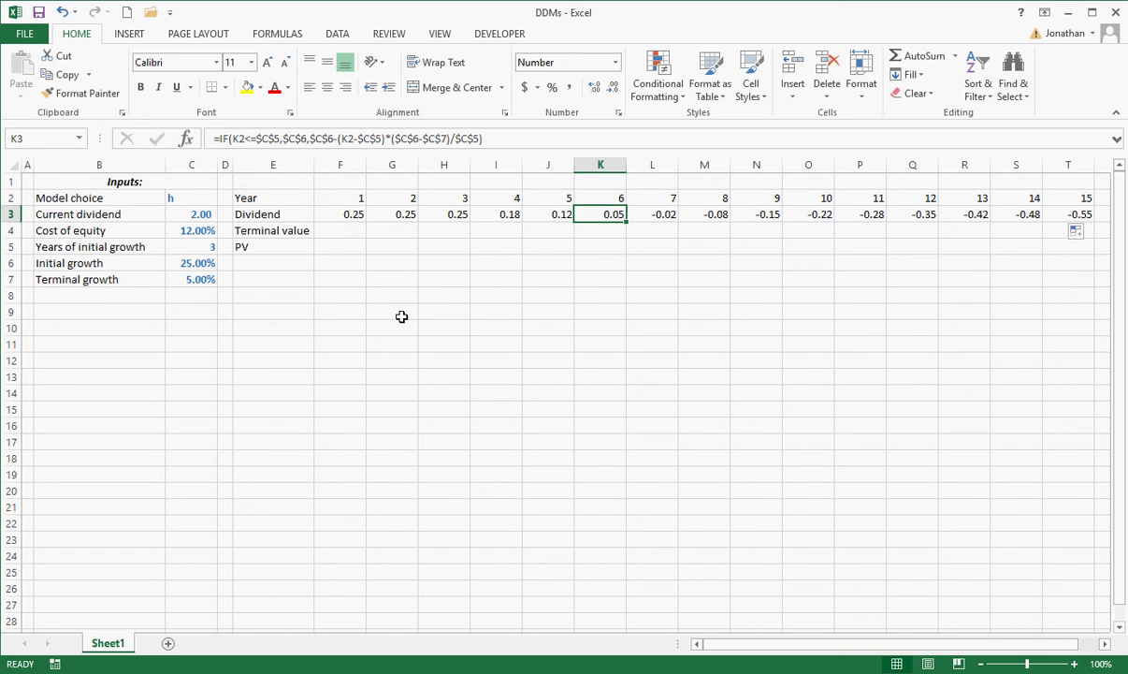
{"action": "key", "text": "Right"}
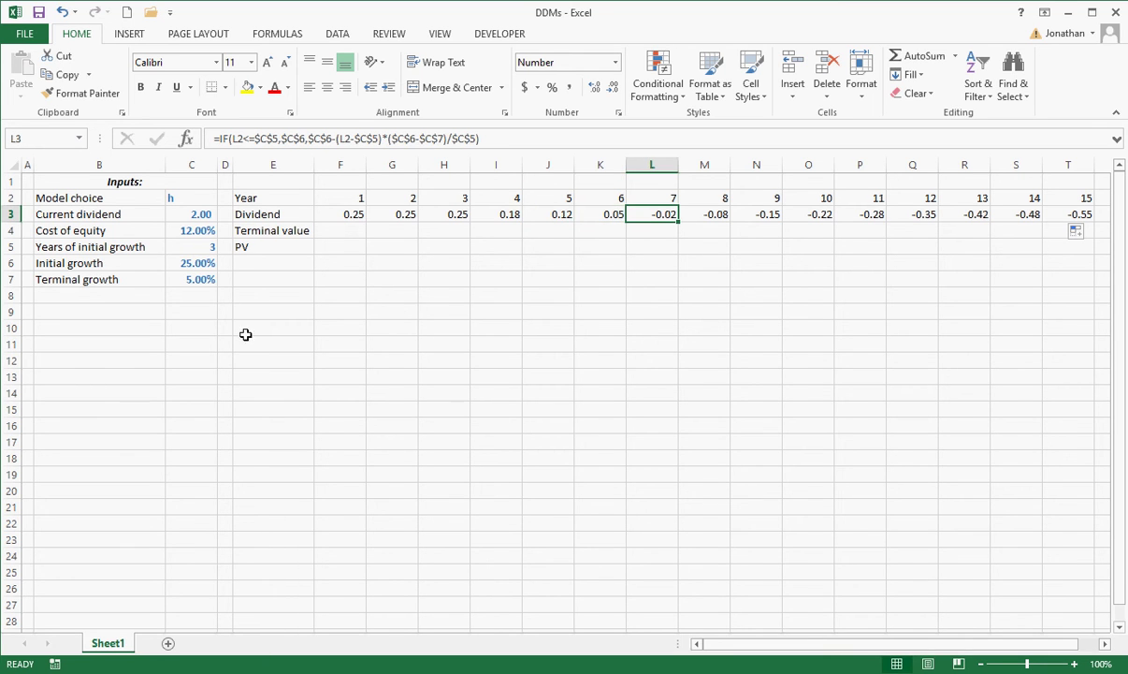
{"action": "left_click", "coordinate": [201, 249]}
Step: Set initial growth to 20 and years of initial growth to 3, then check K3 and G3
{"action": "type", "text": "4"}
{"action": "key", "text": "Return"}
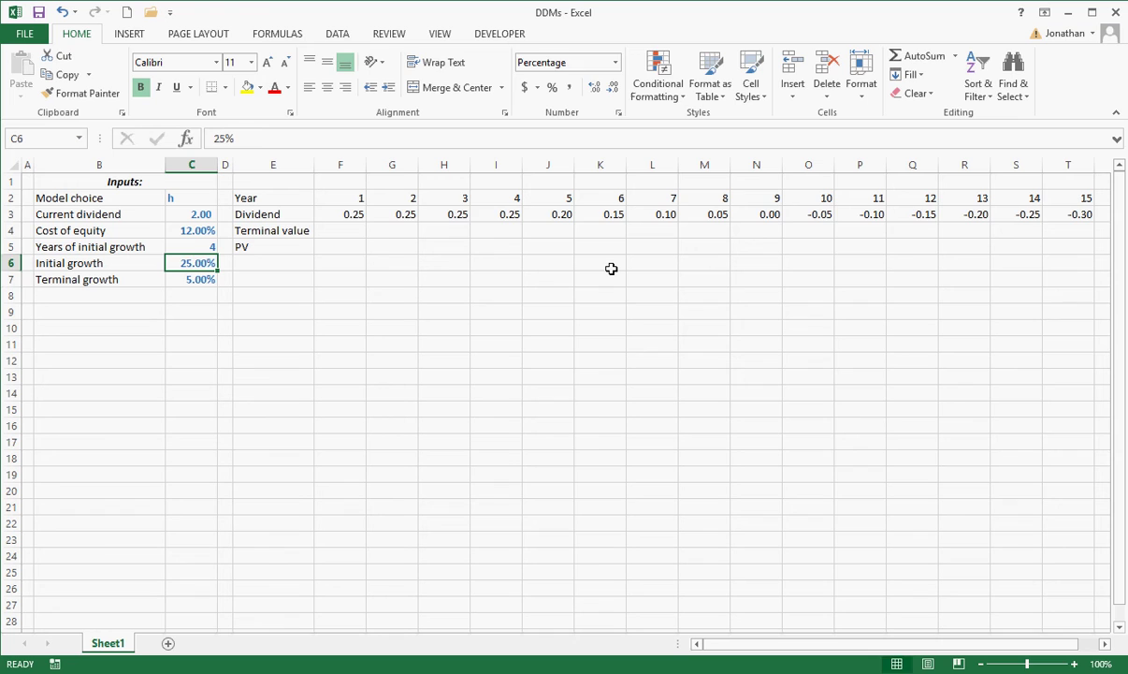
{"action": "type", "text": "20"}
{"action": "key", "text": "Return"}
{"action": "key", "text": "Up"}
{"action": "key", "text": "Up"}
{"action": "type", "text": "3"}
{"action": "key", "text": "Return"}
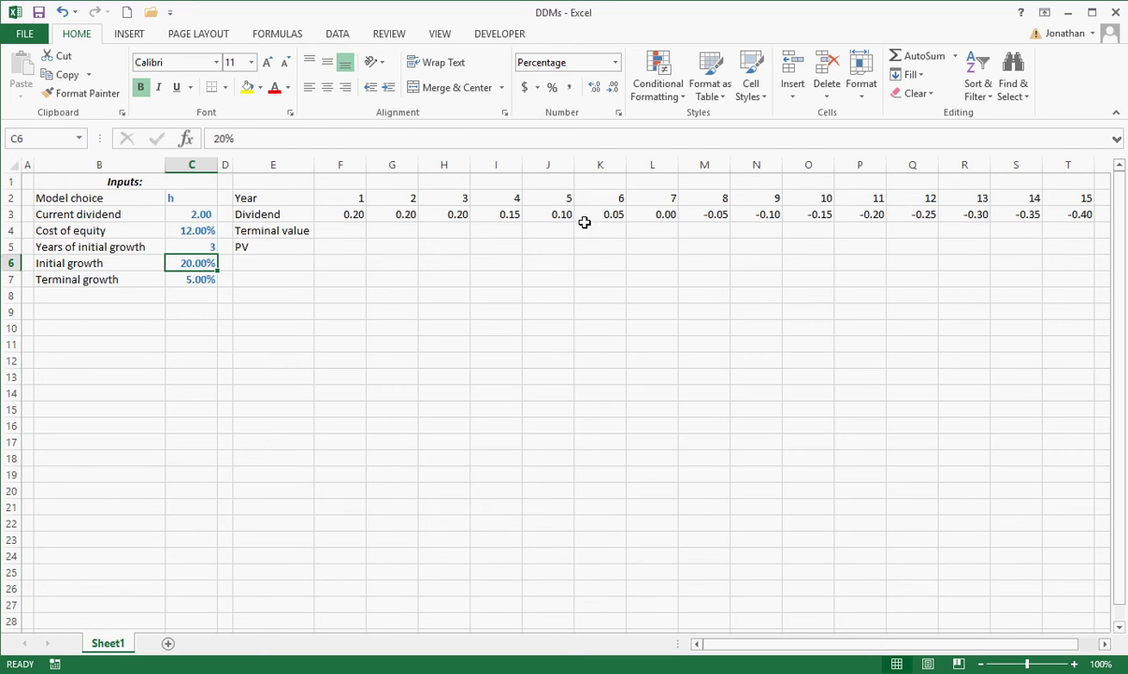
{"action": "left_click", "coordinate": [606, 220]}
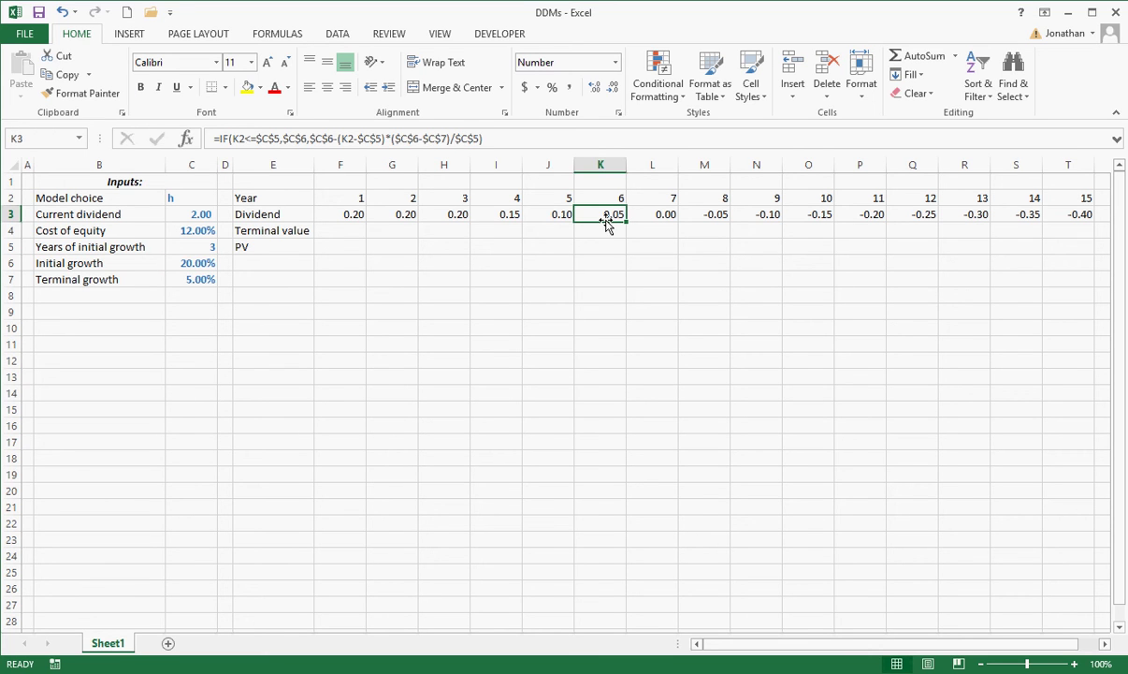
{"action": "left_click", "coordinate": [409, 221]}
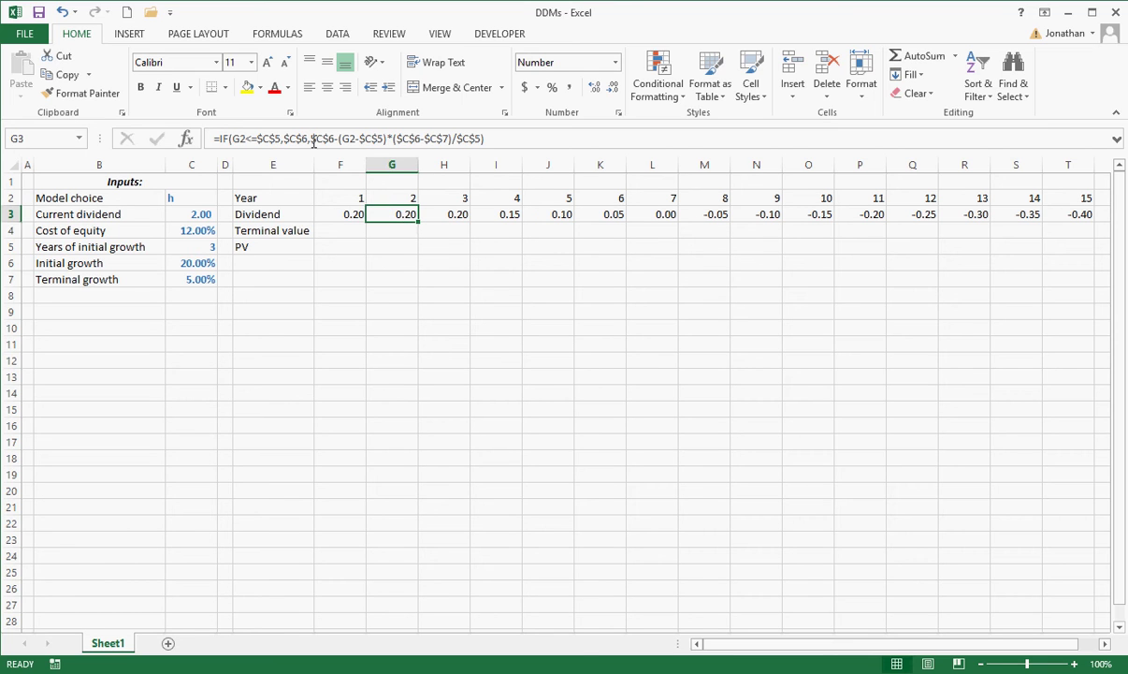
Step: Wrap G3's step-down term in MAX(..., $C$7) to floor it at terminal growth
{"action": "left_click", "coordinate": [311, 139]}
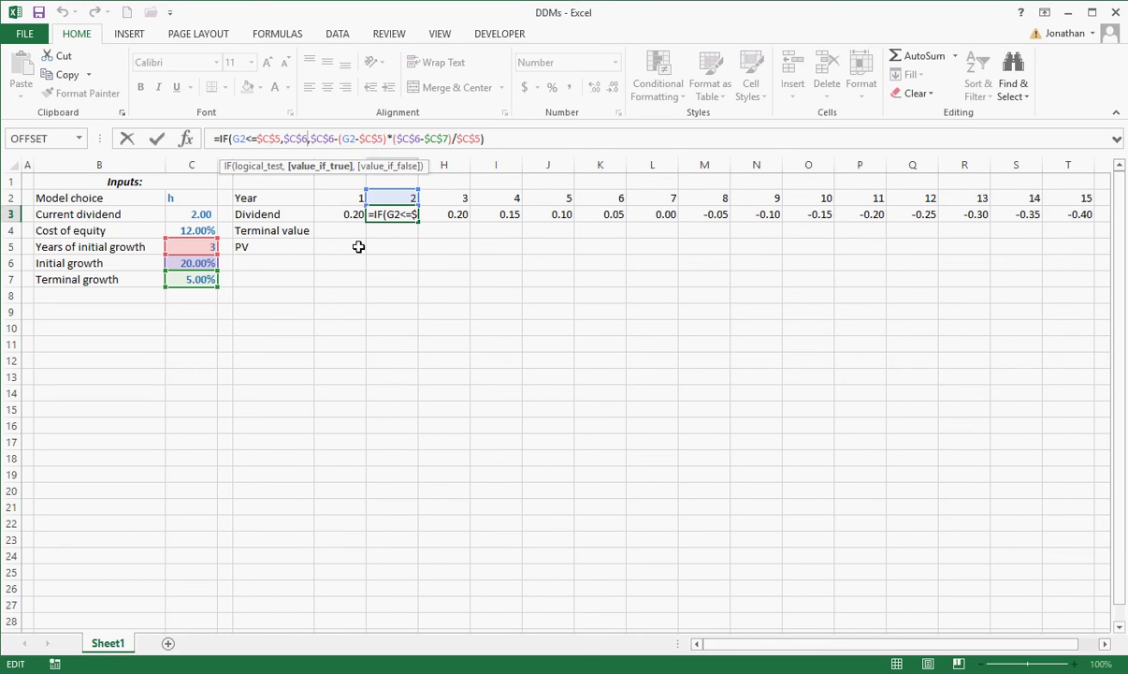
{"action": "key", "text": "Right"}
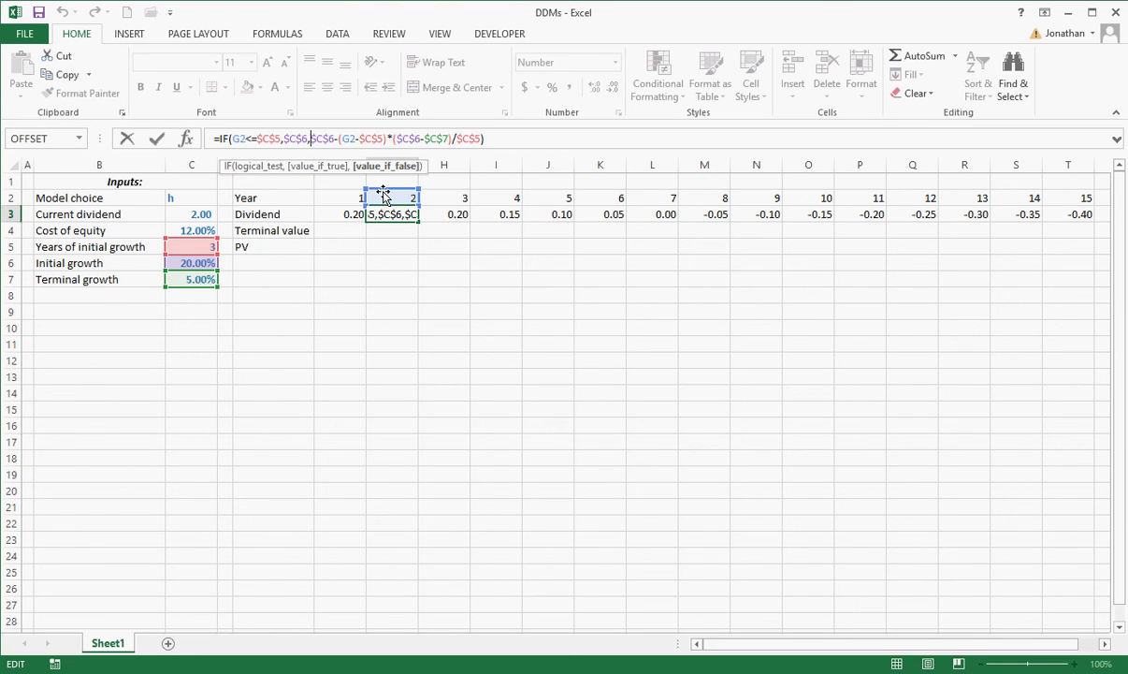
{"action": "type", "text": "ma"}
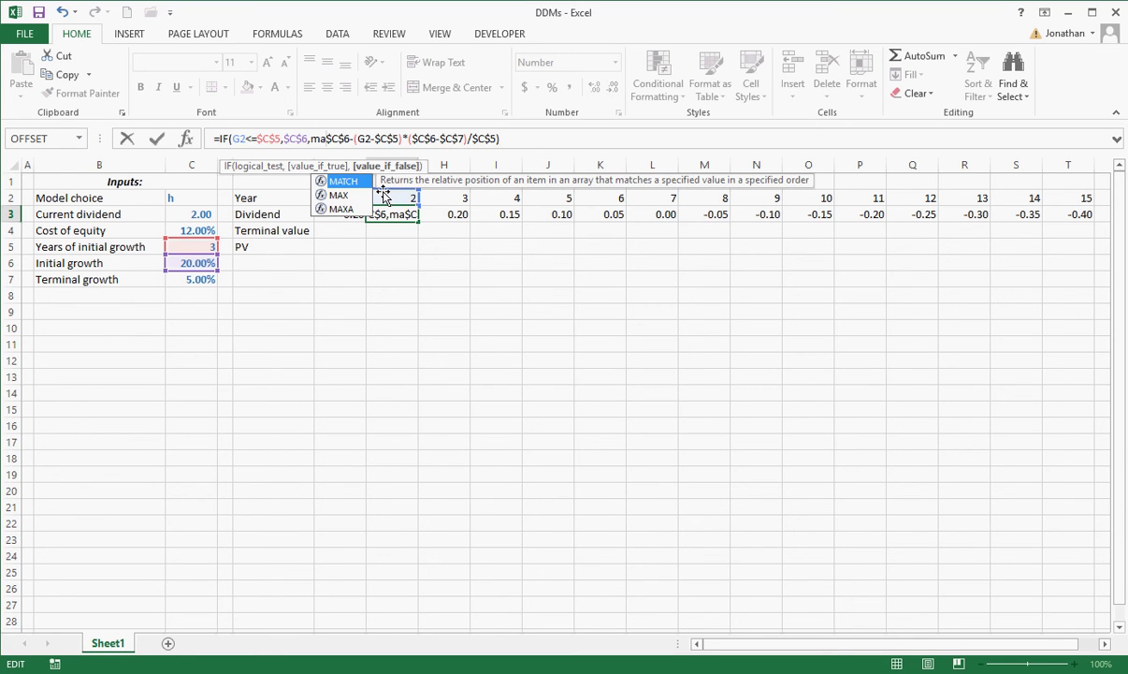
{"action": "type", "text": "x("}
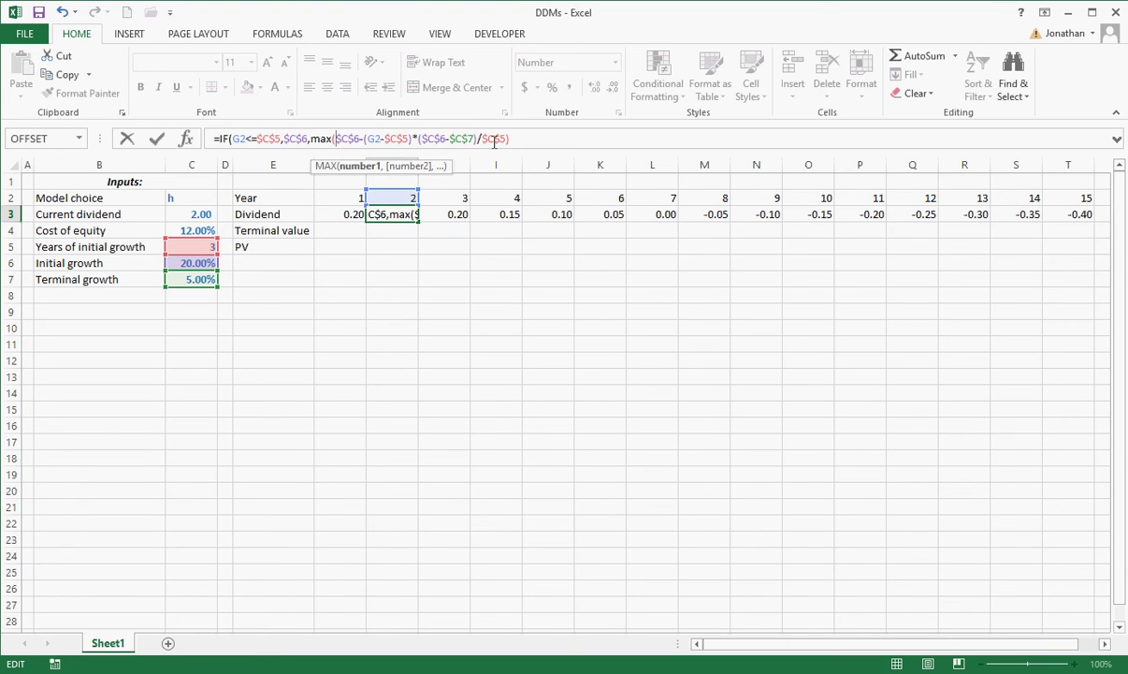
{"action": "left_click", "coordinate": [516, 139]}
{"action": "type", "text": ","}
{"action": "left_click", "coordinate": [200, 279]}
{"action": "key", "text": "F4"}
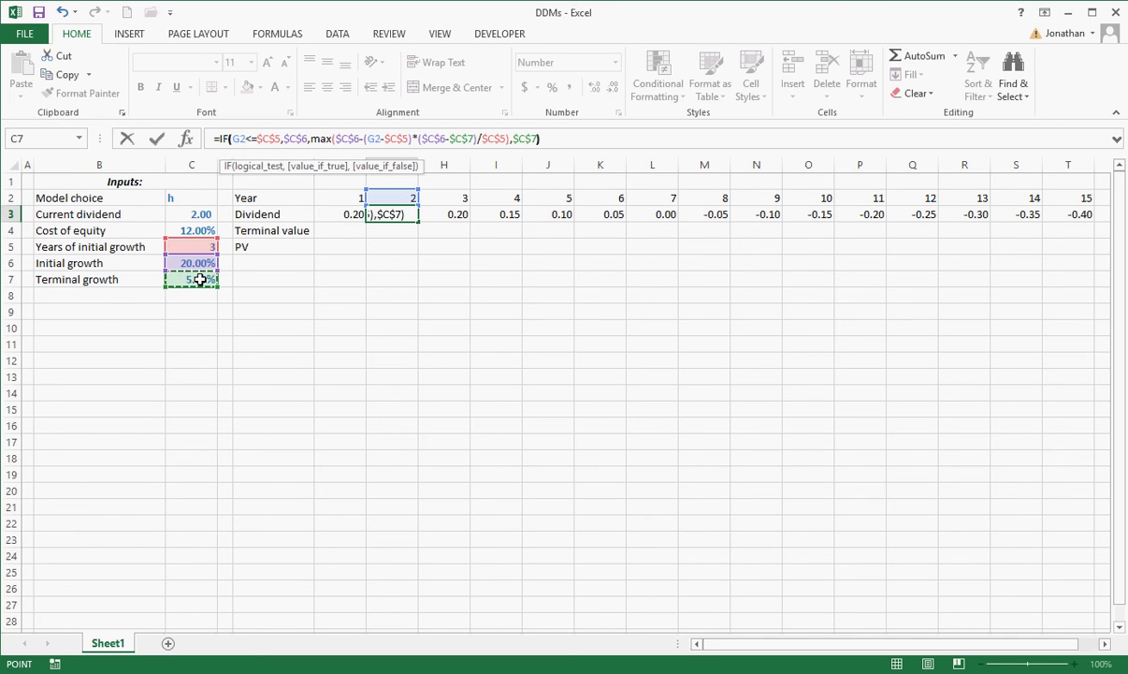
{"action": "type", "text": "))"}
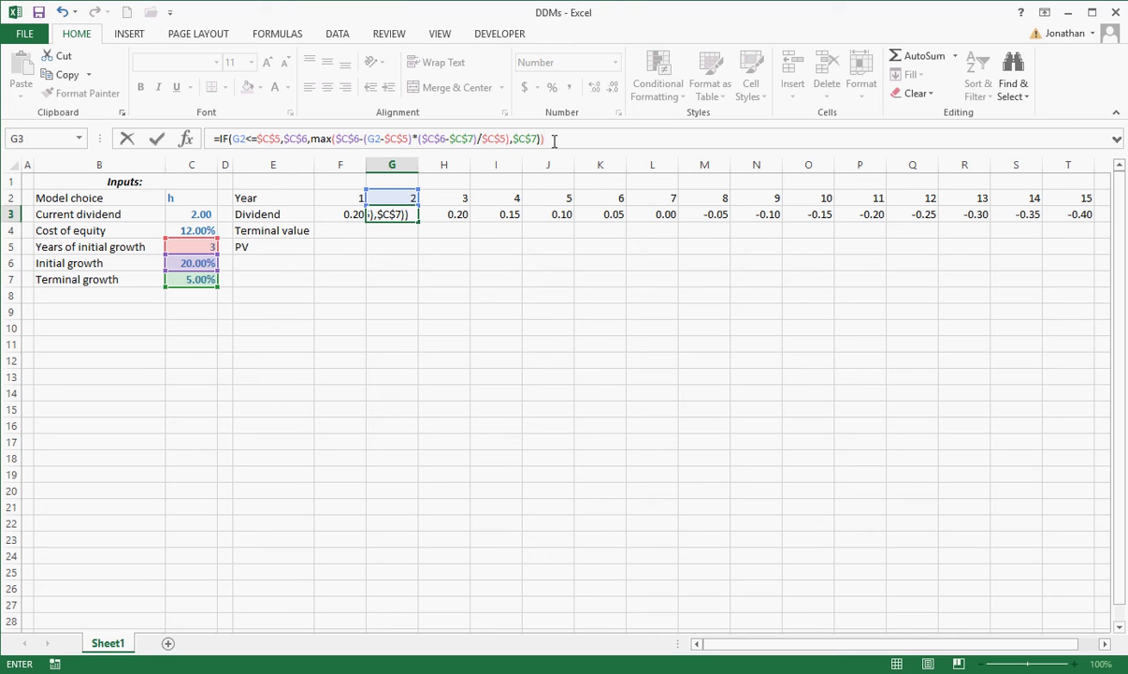
Step: Fix the closing parentheses and confirm the floored G3 formula
{"action": "type", "text": ")"}
{"action": "key", "text": "BackSpace"}
{"action": "key", "text": "BackSpace"}
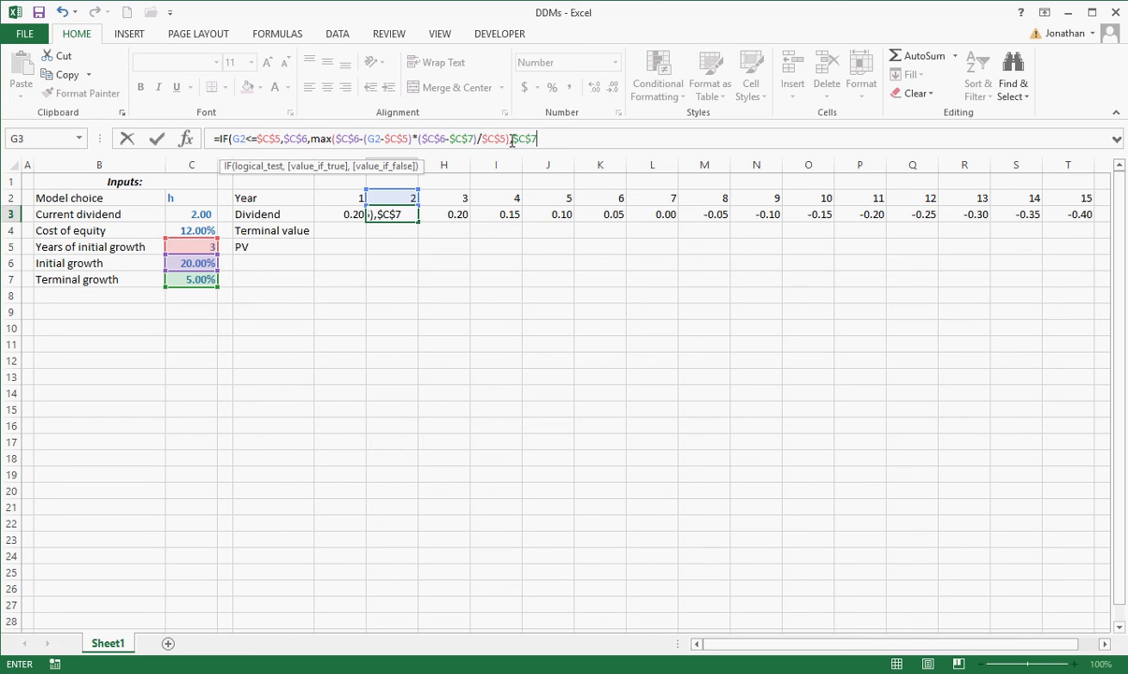
{"action": "left_click", "coordinate": [510, 138]}
{"action": "key", "text": "BackSpace"}
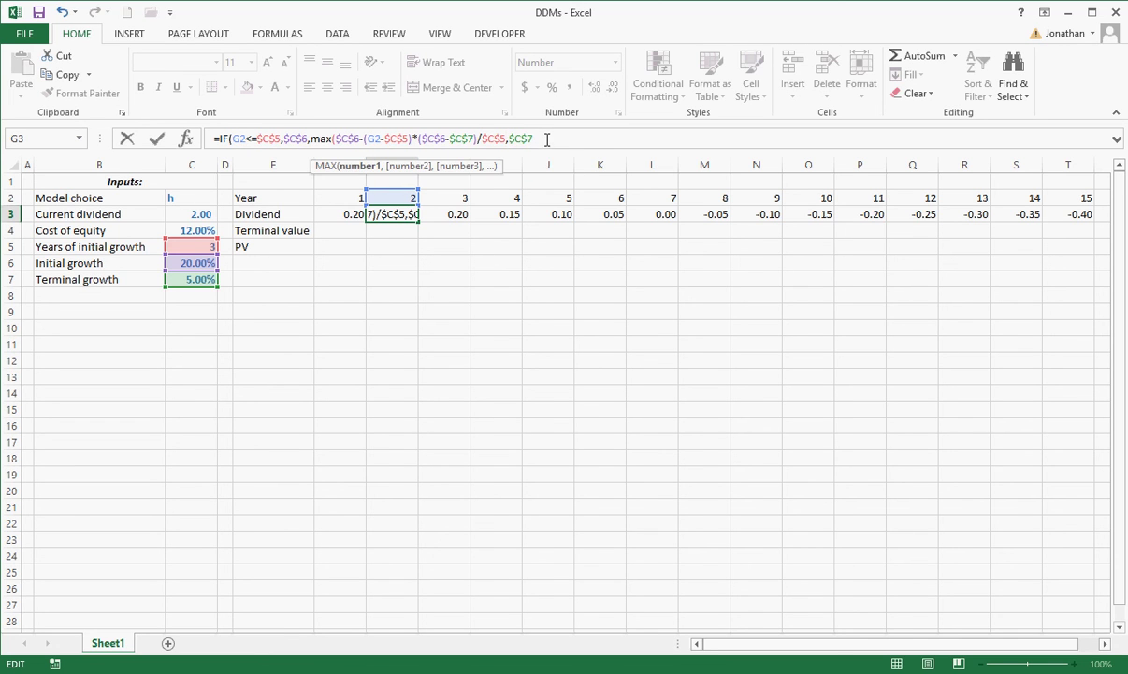
{"action": "left_click", "coordinate": [547, 138]}
{"action": "type", "text": ")"}
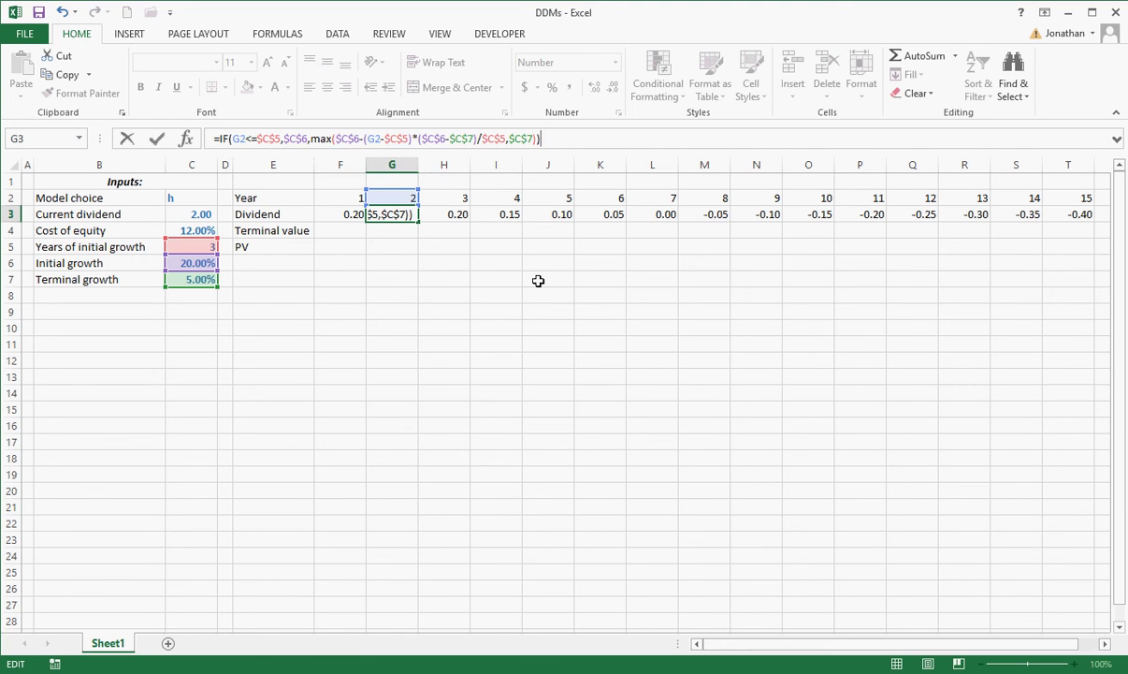
{"action": "key", "text": "Return"}
{"action": "left_click", "coordinate": [404, 215]}
Step: Fill G3 across to T3 and review the row, leaving G3's formula unchanged
{"action": "left_click_drag", "start_coordinate": [418, 222], "coordinate": [1034, 213]}
{"action": "left_click", "coordinate": [359, 228]}
{"action": "key", "text": "Up"}
{"action": "key", "text": "Right"}
{"action": "key", "text": "Right"}
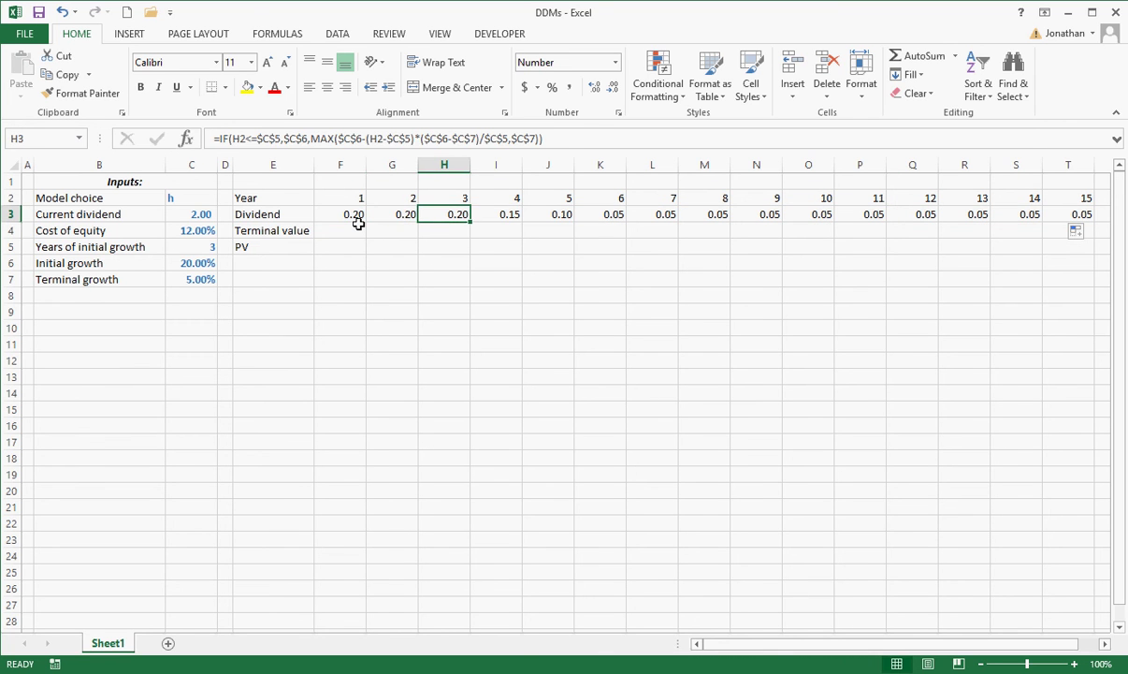
{"action": "key", "text": "Right"}
{"action": "key", "text": "Right"}
{"action": "key", "text": "Right"}
{"action": "key", "text": "Right"}
{"action": "key", "text": "Right"}
{"action": "key", "text": "Right"}
{"action": "key", "text": "Right"}
{"action": "key", "text": "Right"}
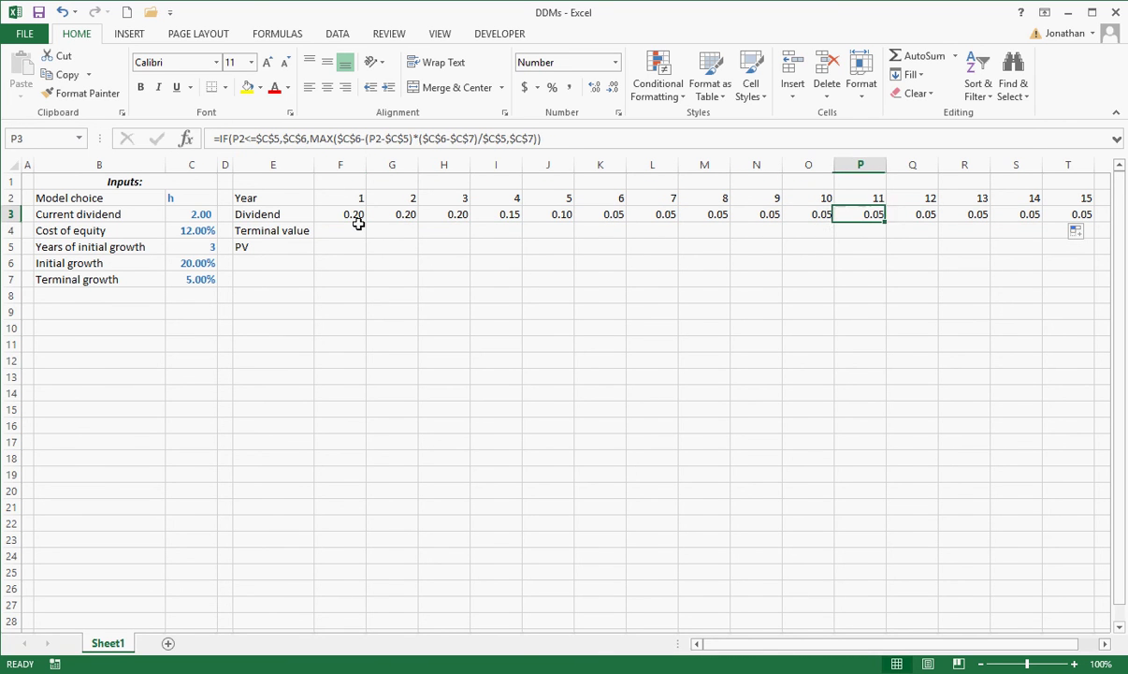
{"action": "left_click", "coordinate": [404, 215]}
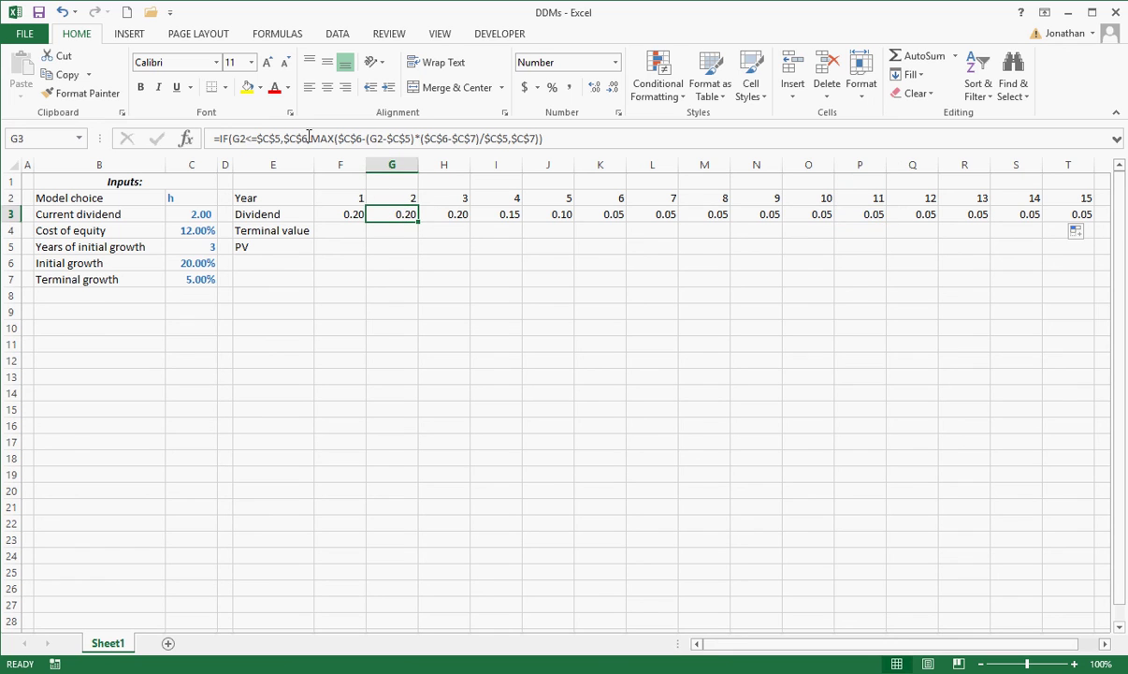
{"action": "left_click", "coordinate": [340, 139]}
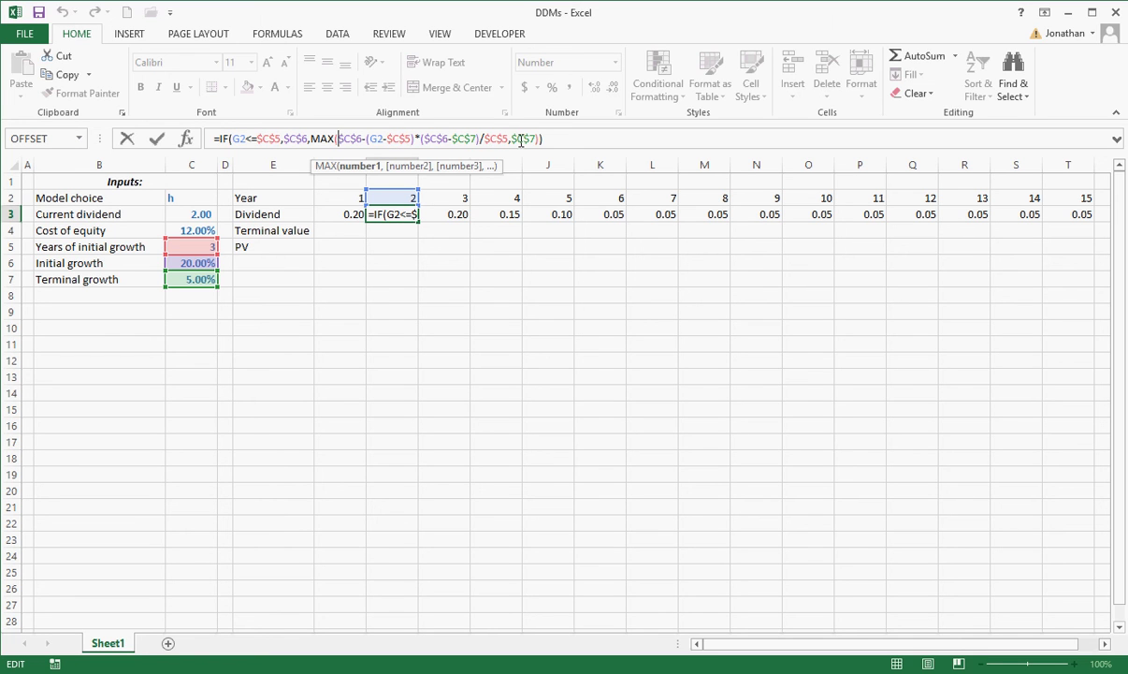
{"action": "key", "text": "ctrl+Return"}
{"action": "left_click", "coordinate": [501, 374]}
Step: Change F3 to =C3*(1+C6) so the year 1 dividend shows 2.40
{"action": "left_click", "coordinate": [357, 212]}
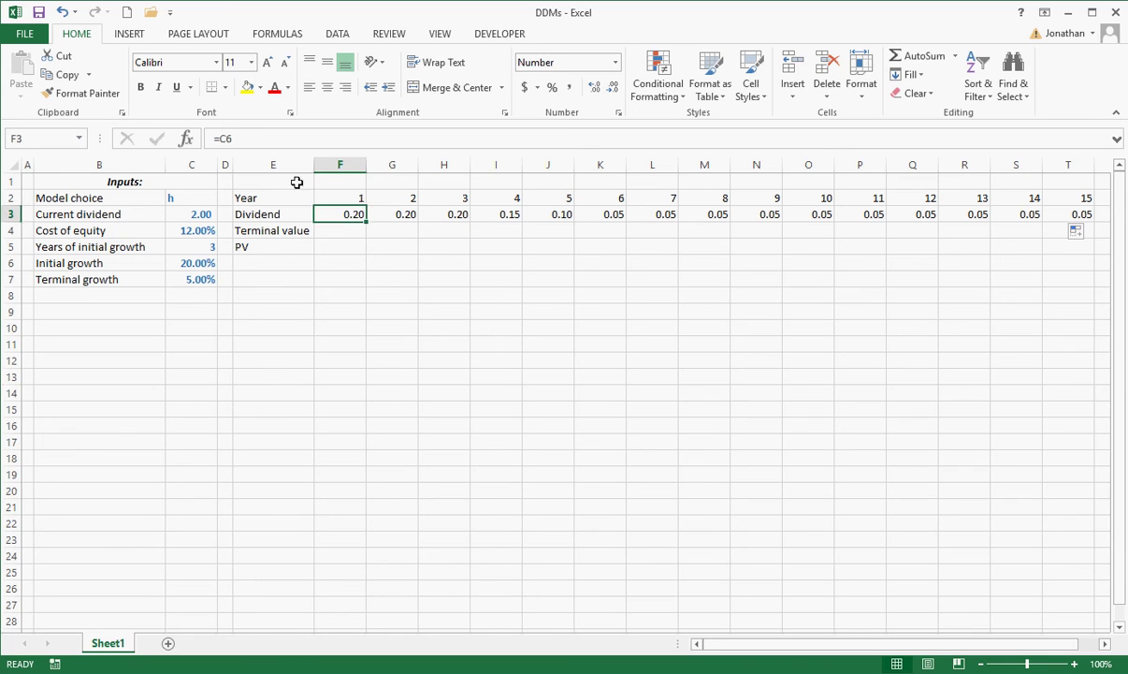
{"action": "left_click", "coordinate": [223, 140]}
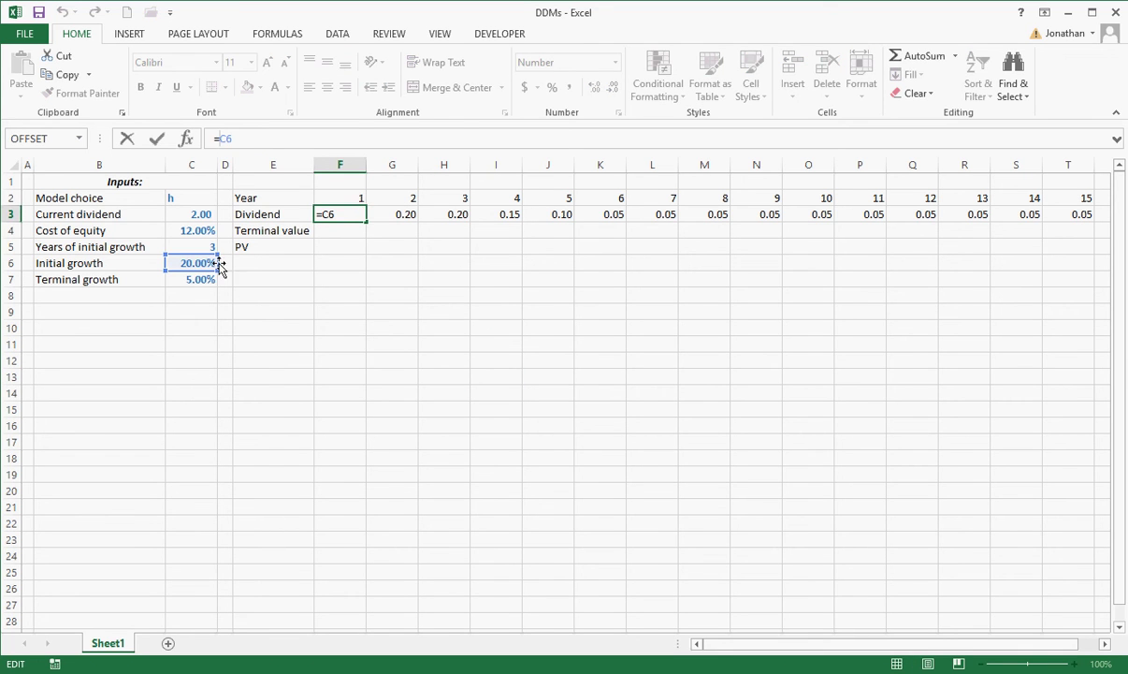
{"action": "left_click", "coordinate": [203, 216]}
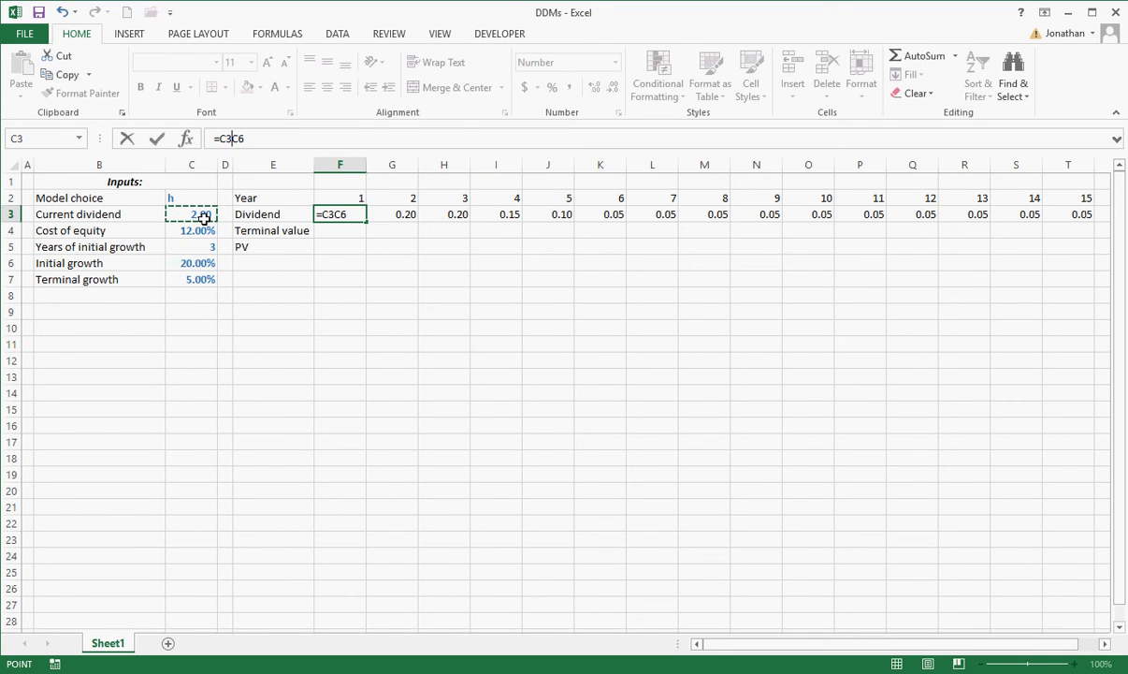
{"action": "type", "text": "*(1+"}
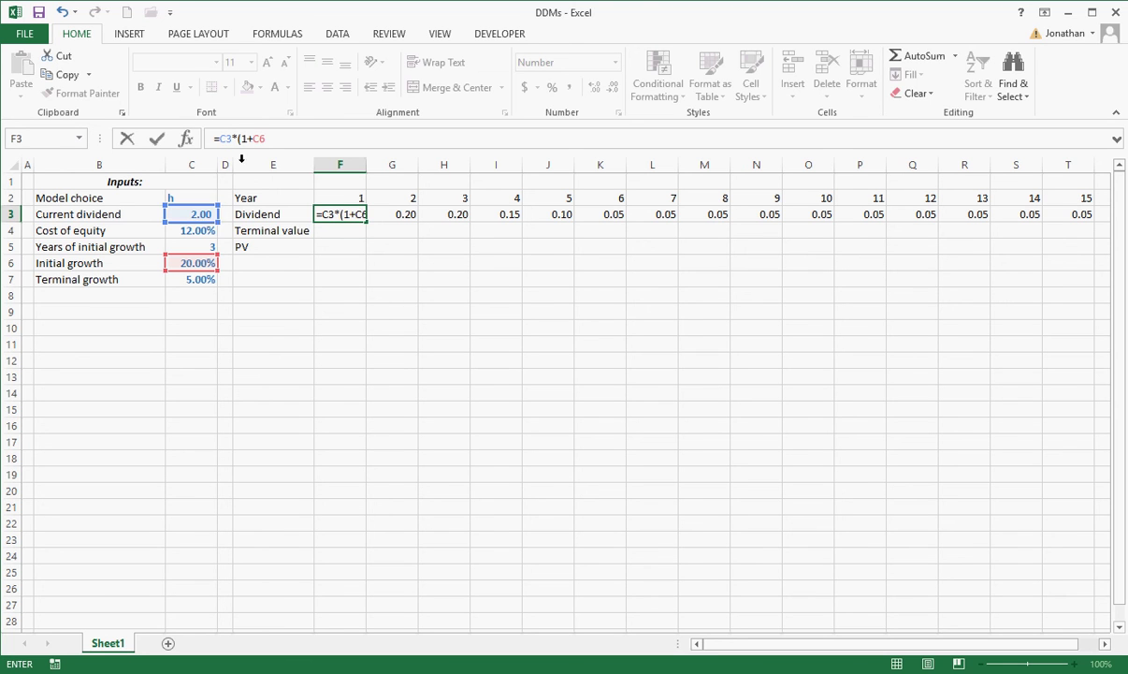
{"action": "left_click", "coordinate": [282, 137]}
{"action": "type", "text": ")"}
{"action": "key", "text": "Return"}
{"action": "key", "text": "Up"}
{"action": "key", "text": "Right"}
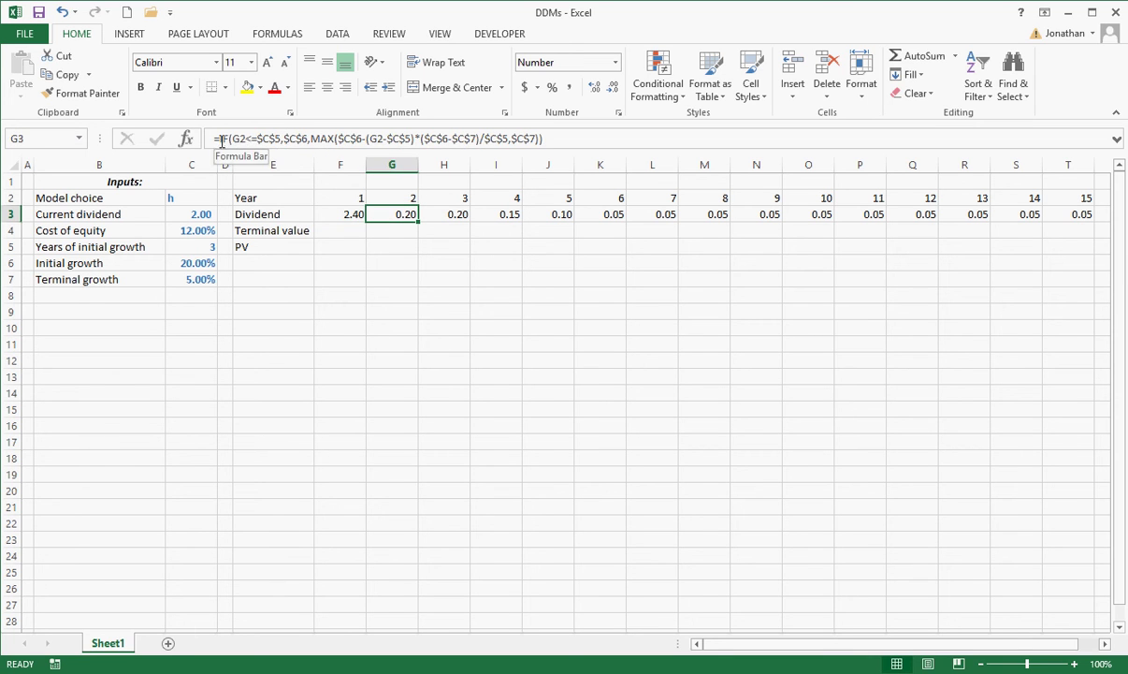
Step: Rewrite G3 as =F3*(1+IF(...)) to grow the prior year's dividend
{"action": "left_click", "coordinate": [214, 138]}
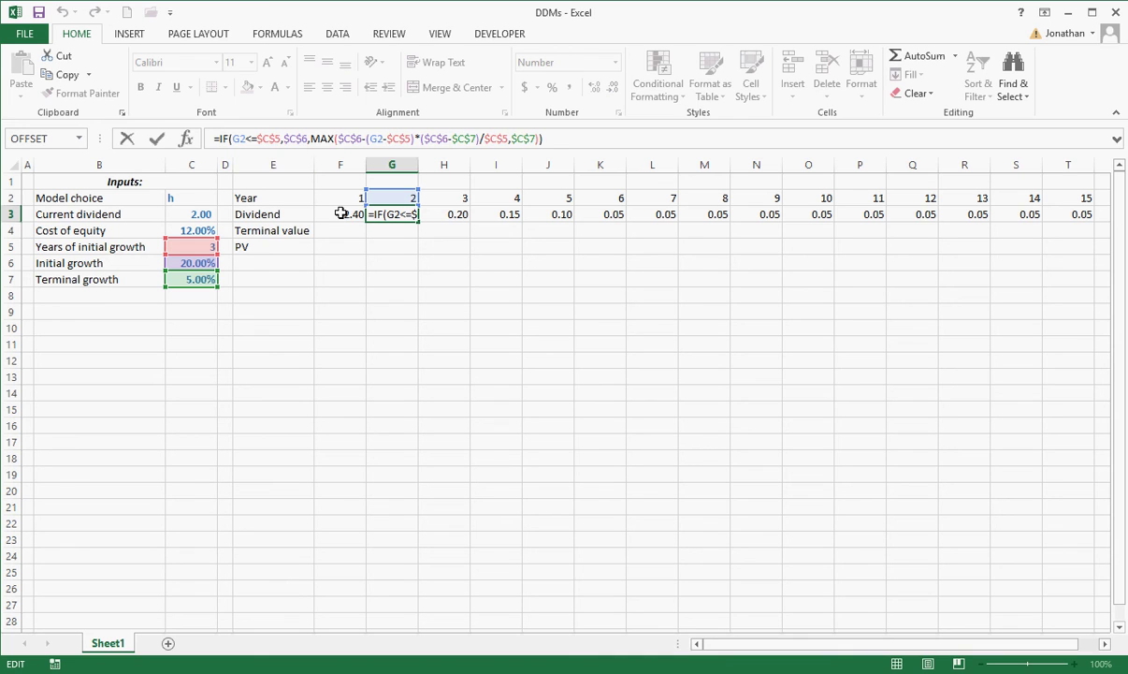
{"action": "left_click", "coordinate": [343, 214]}
{"action": "type", "text": "*(1"}
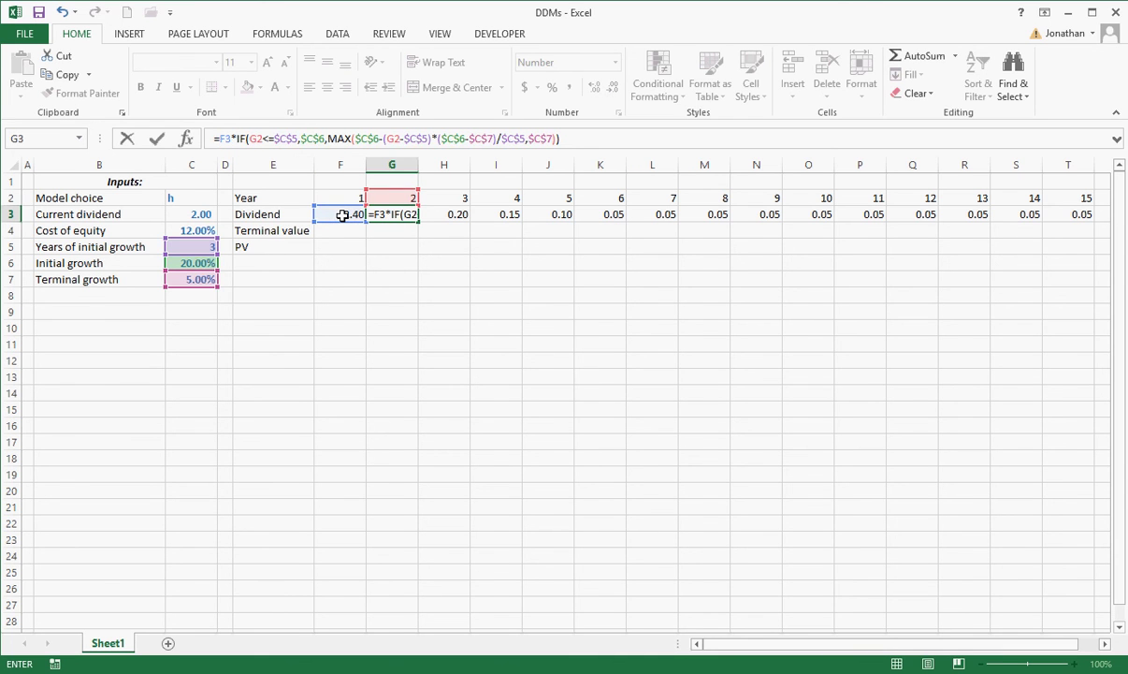
{"action": "type", "text": "+"}
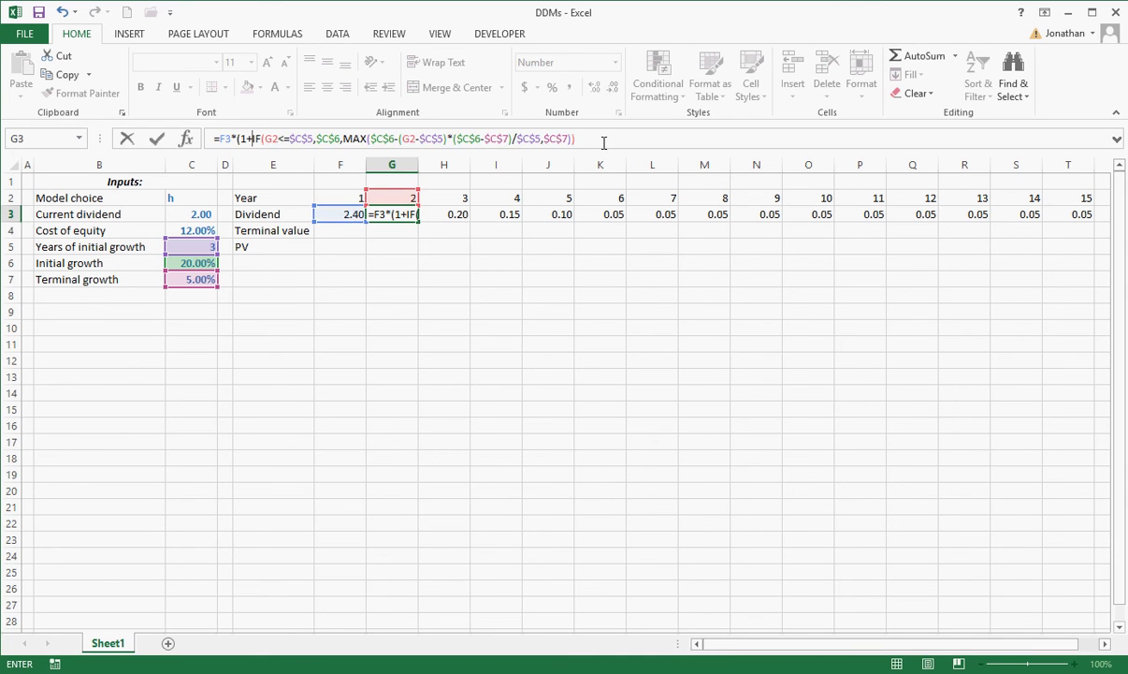
{"action": "left_click", "coordinate": [603, 139]}
{"action": "key", "text": "Return"}
Step: Fill G3's dividend formula across to T3, reaching 7.12 by year 15
{"action": "left_click", "coordinate": [403, 214]}
{"action": "left_click_drag", "start_coordinate": [418, 222], "coordinate": [1080, 212]}
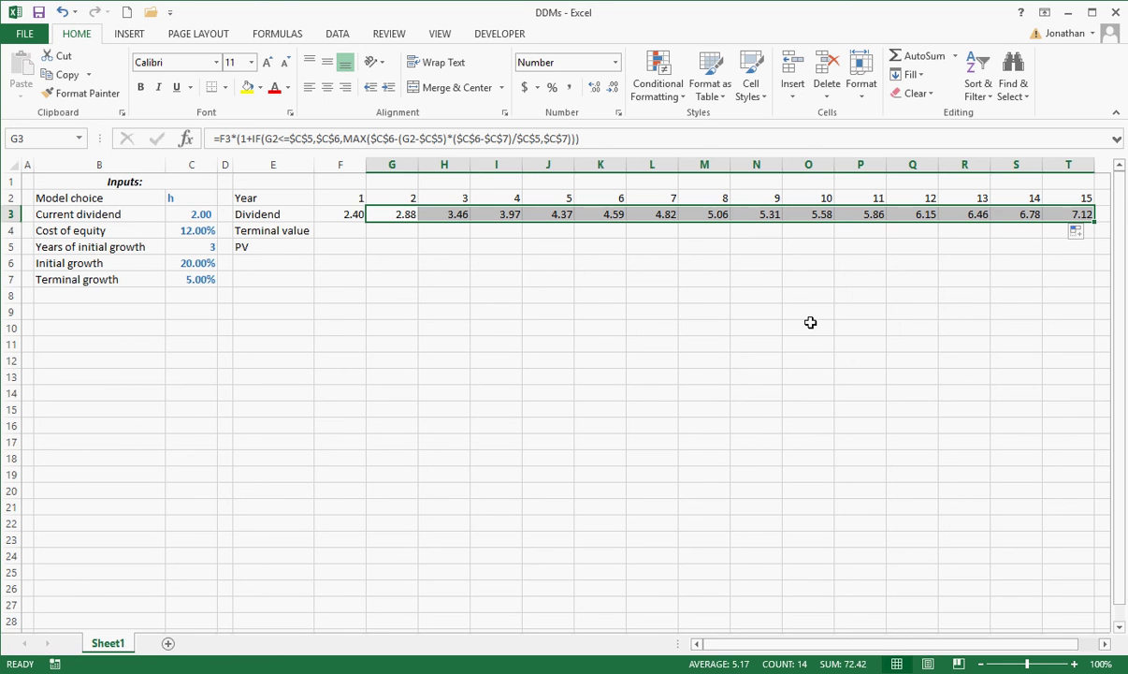
{"action": "left_click", "coordinate": [474, 325]}
{"action": "key", "text": "Up"}
{"action": "key", "text": "Up"}
{"action": "key", "text": "Up"}
{"action": "key", "text": "Up"}
{"action": "key", "text": "Up"}
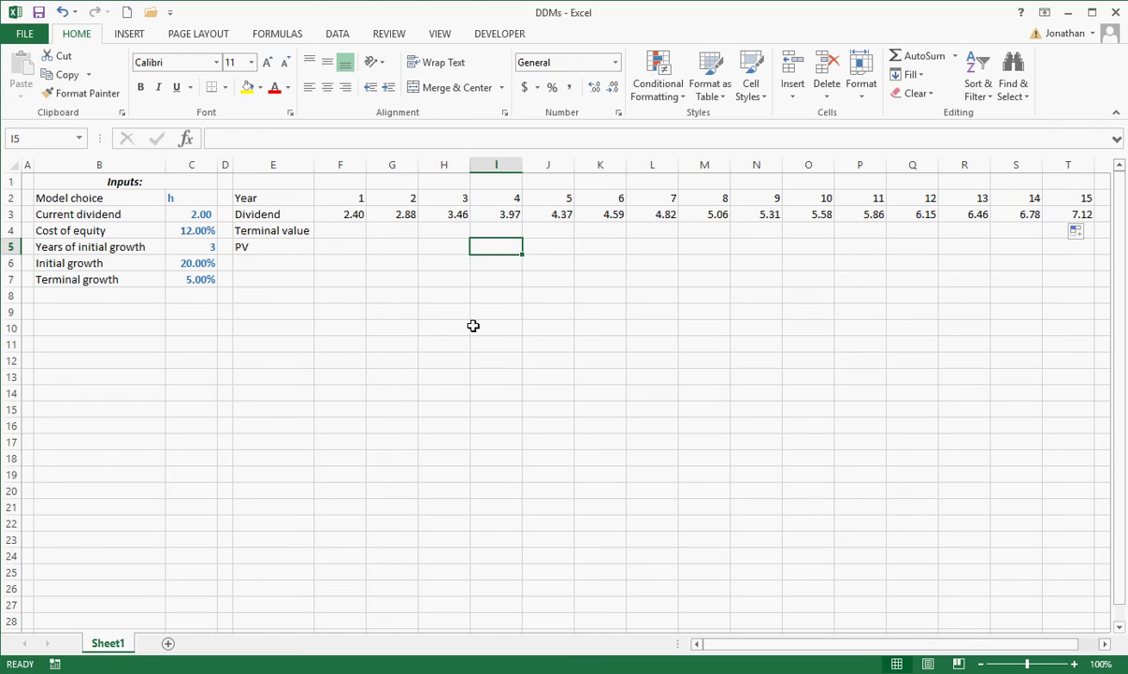